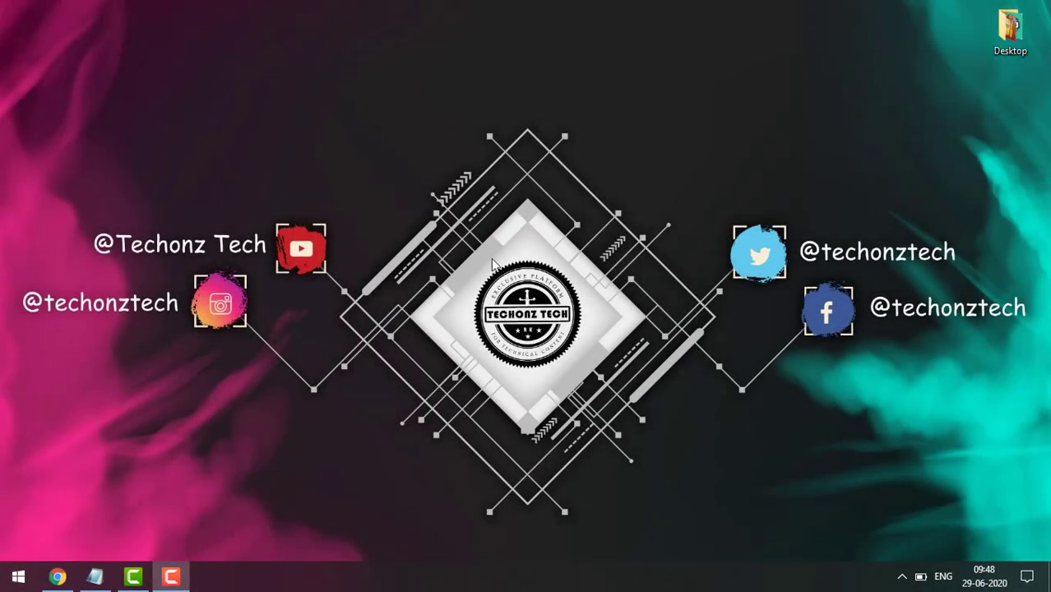
# Restore the Notepad notes and highlight the heading, the '100% free' point and the 'Advaced Features' point.
pyautogui.click(94, 577)
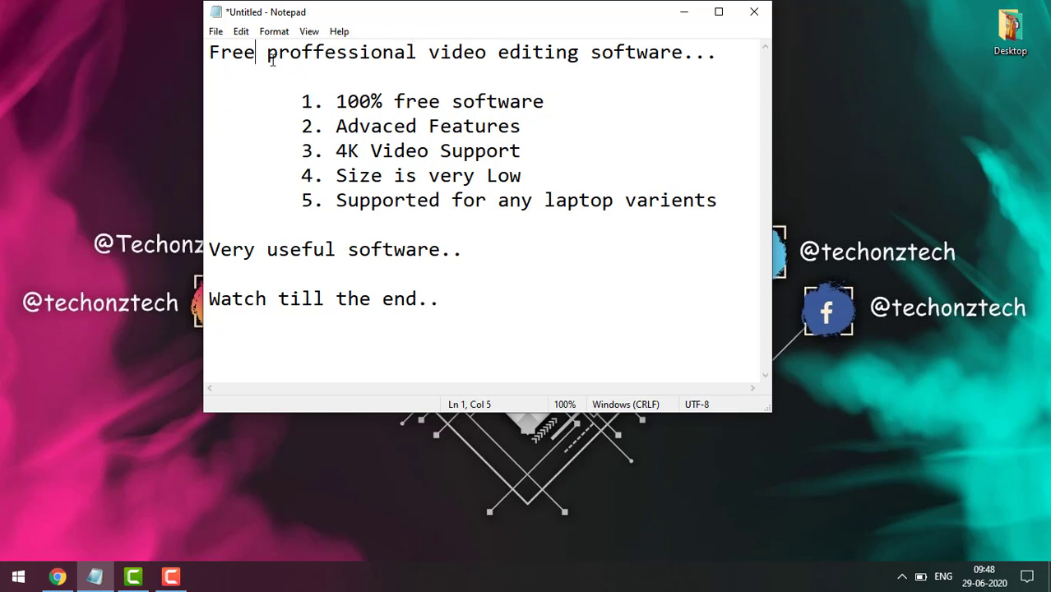
pyautogui.moveTo(256, 59); pyautogui.dragTo(537, 77)
pyautogui.click(583, 99)
pyautogui.moveTo(583, 99); pyautogui.dragTo(334, 101)
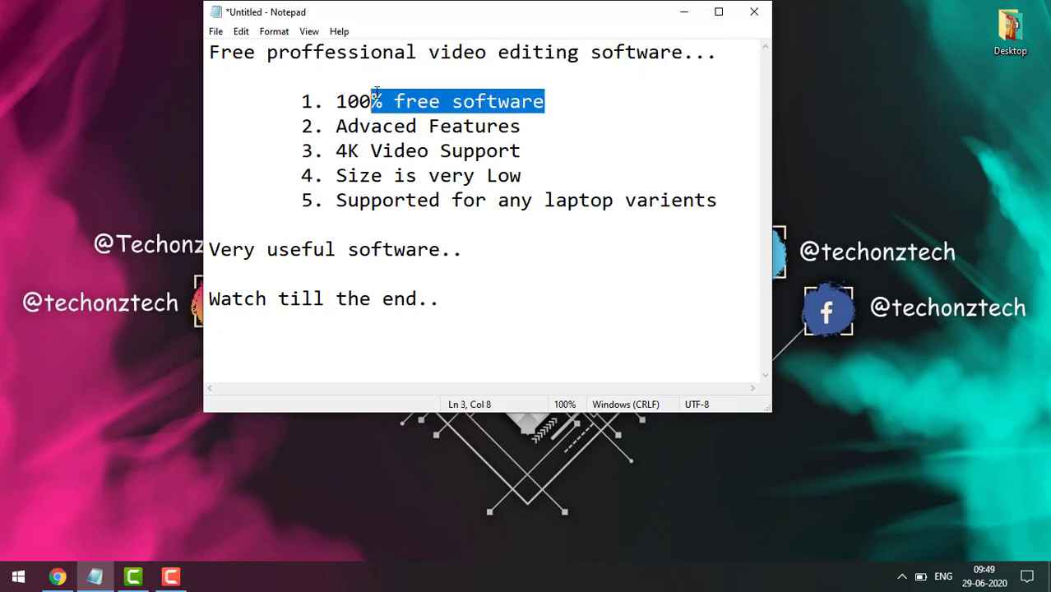
pyautogui.click(625, 84)
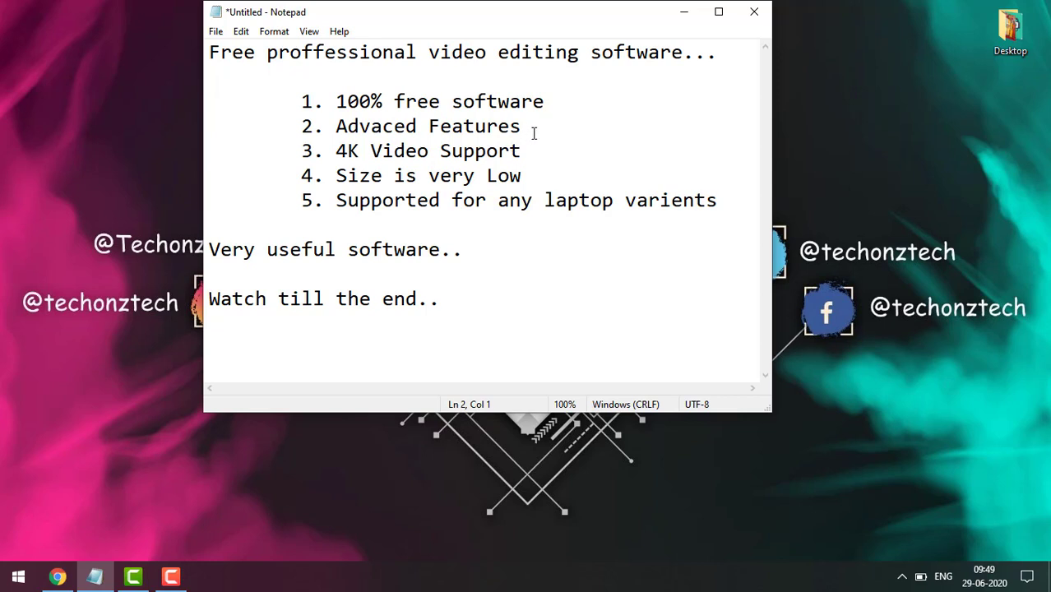
pyautogui.moveTo(530, 128); pyautogui.dragTo(311, 123)
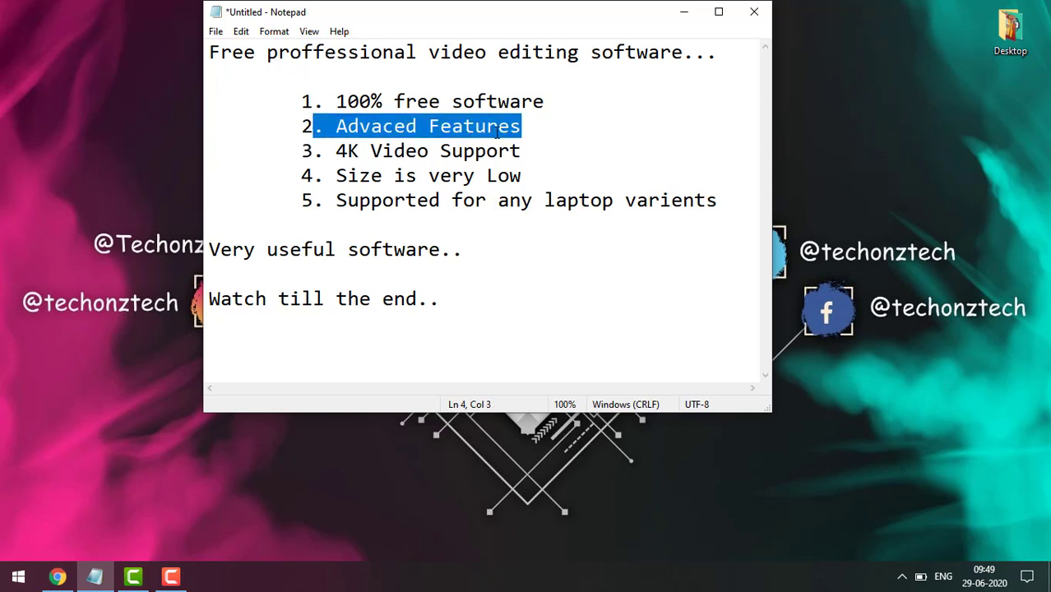
pyautogui.click(565, 146)
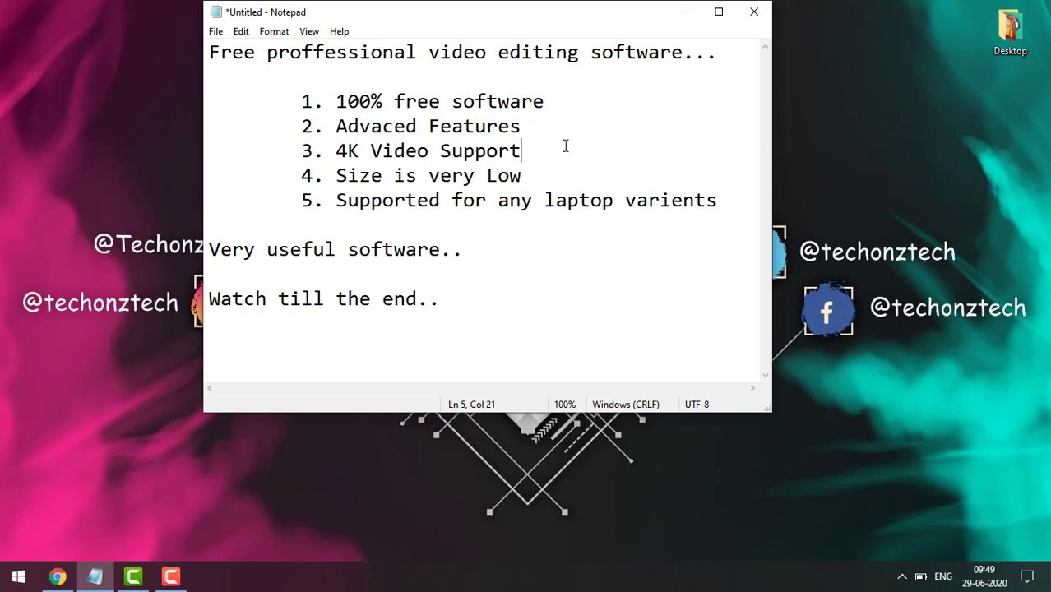
# Highlight the '4K Video Support', 'Size is very Low' and last feature points in turn.
pyautogui.moveTo(547, 148); pyautogui.dragTo(373, 141)
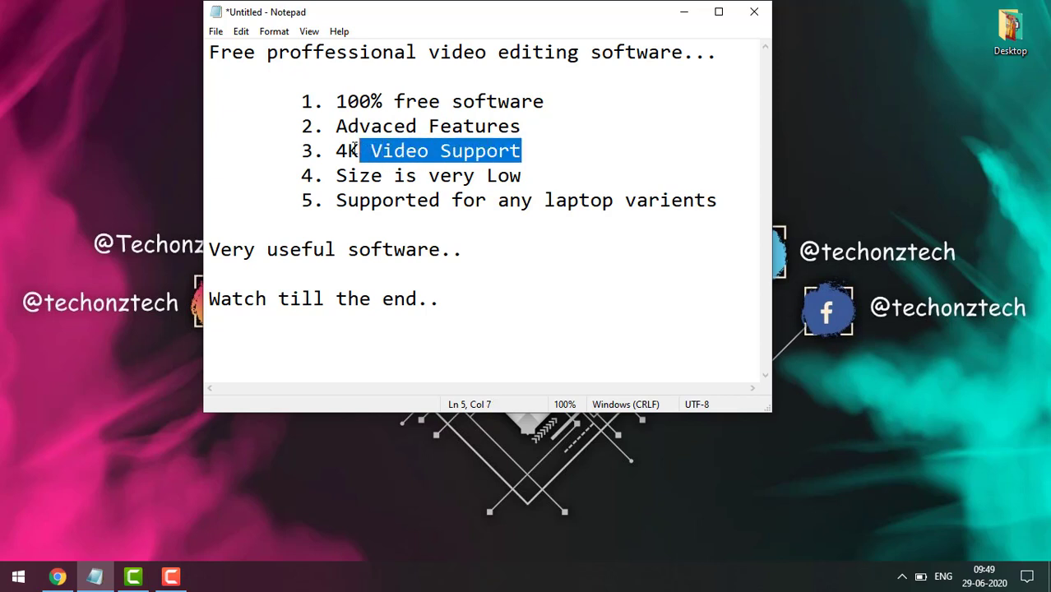
pyautogui.click(619, 122)
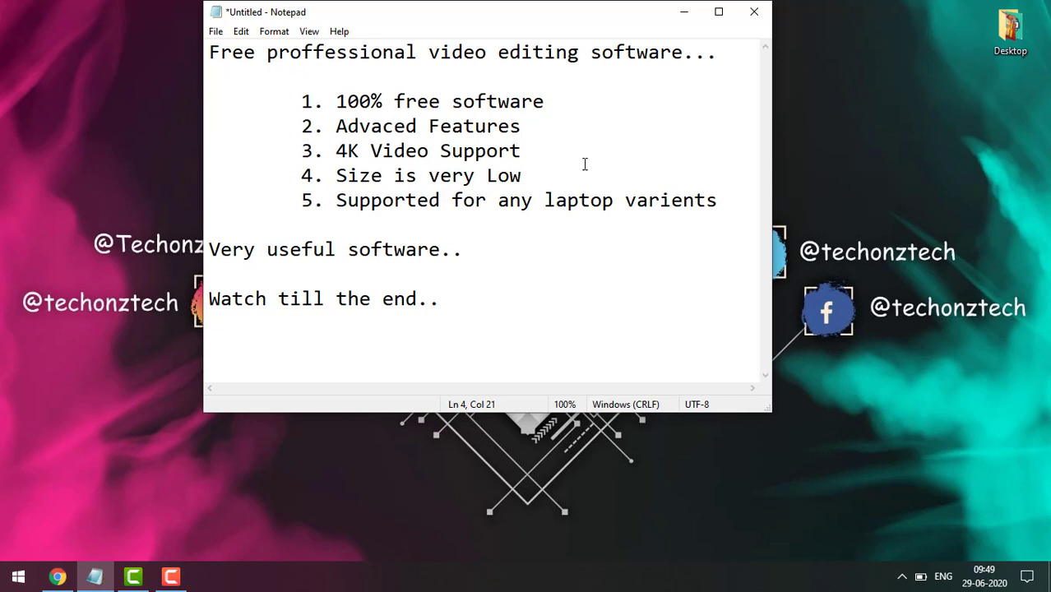
pyautogui.moveTo(533, 178); pyautogui.dragTo(335, 176)
pyautogui.click(640, 170)
pyautogui.click(510, 214)
pyautogui.moveTo(569, 206); pyautogui.dragTo(648, 205)
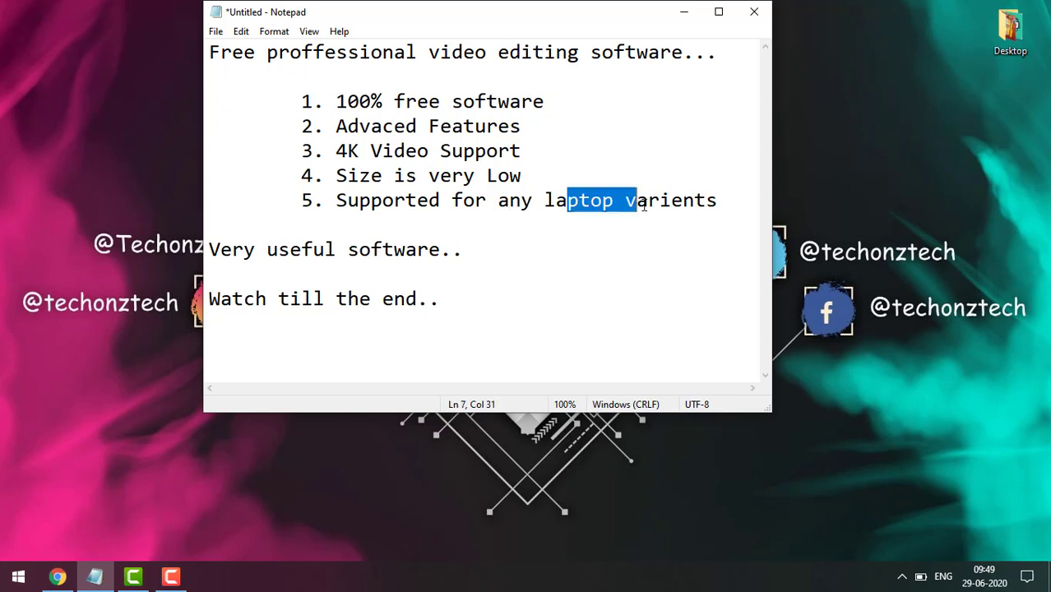
# Highlight the closing lines 'Very useful software..' and 'Watch till the end..'.
pyautogui.click(450, 277)
pyautogui.moveTo(483, 266); pyautogui.dragTo(277, 228)
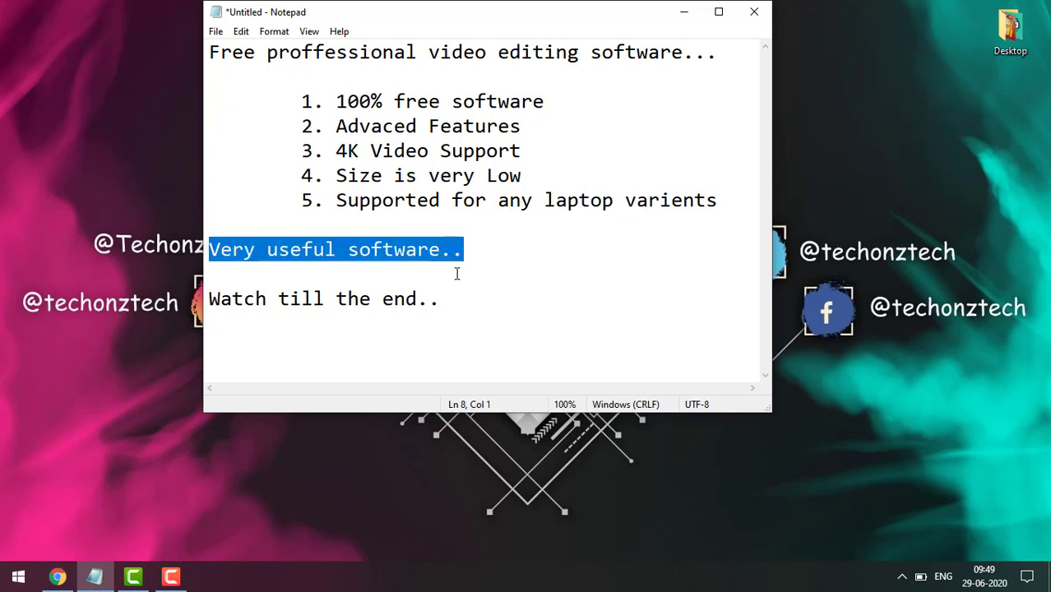
pyautogui.click(466, 311)
pyautogui.moveTo(467, 310); pyautogui.dragTo(212, 293)
pyautogui.click(590, 253)
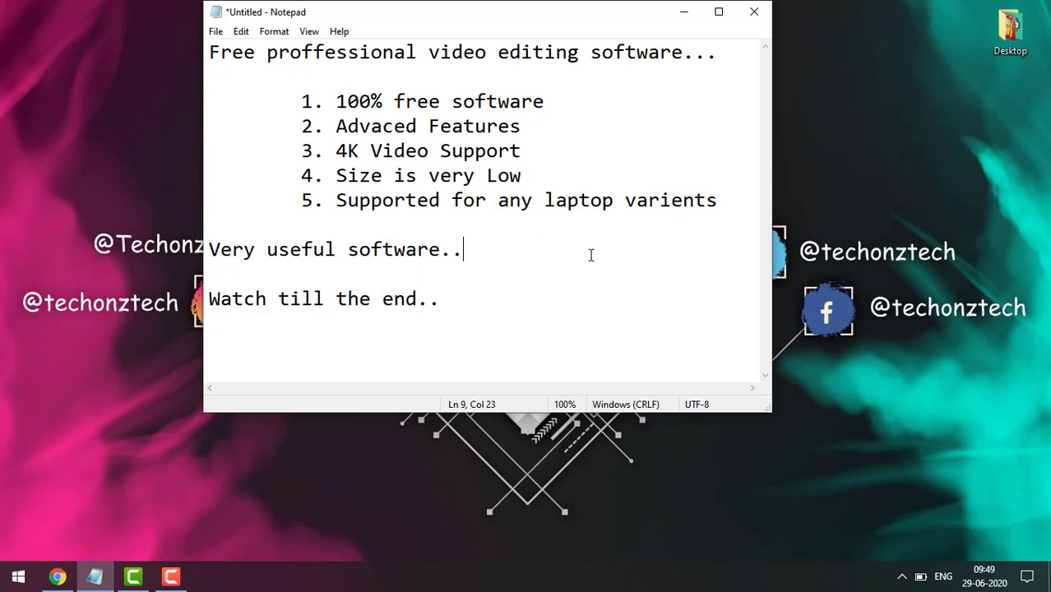
# Minimize the Notepad window to show the desktop.
pyautogui.click(686, 13)
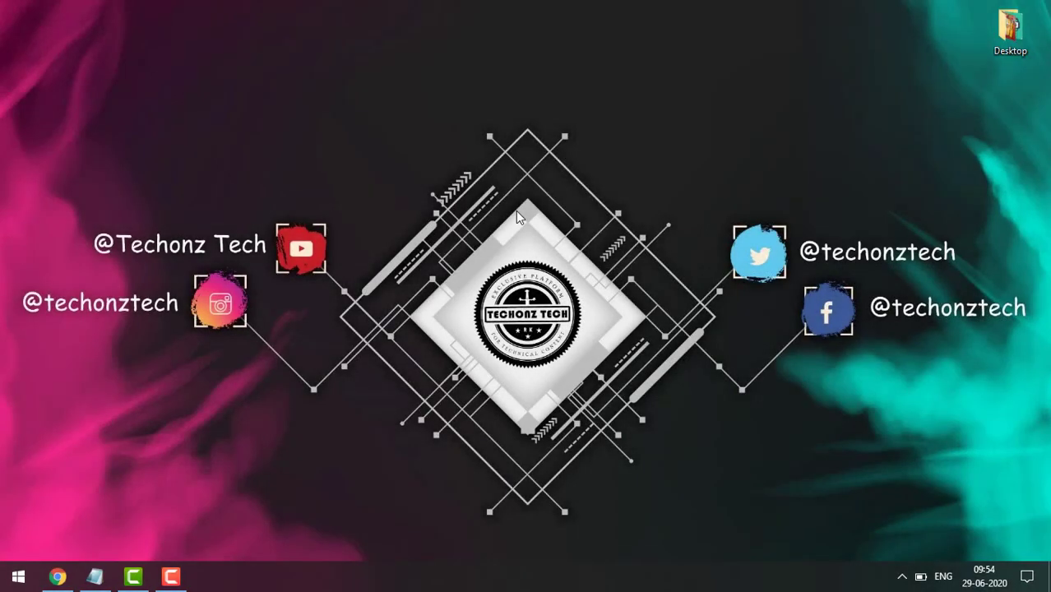
# Search Google for 'olive video editor' in Chrome and open the olivevideoeditor.org result.
pyautogui.click(57, 577)
pyautogui.write('ol')
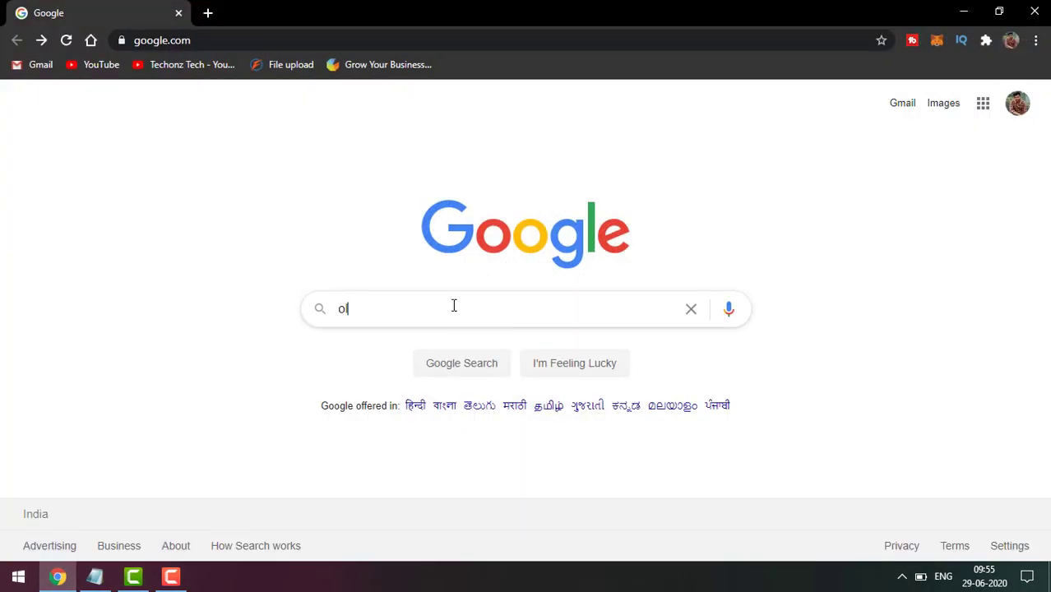
pyautogui.write('ive video')
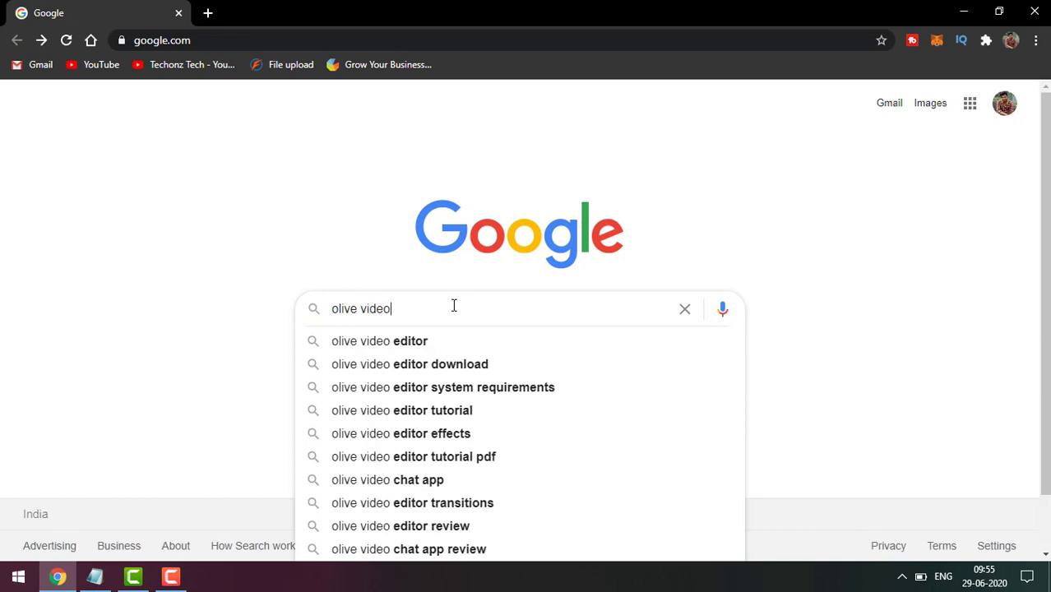
pyautogui.press('Down')
pyautogui.press('Return')
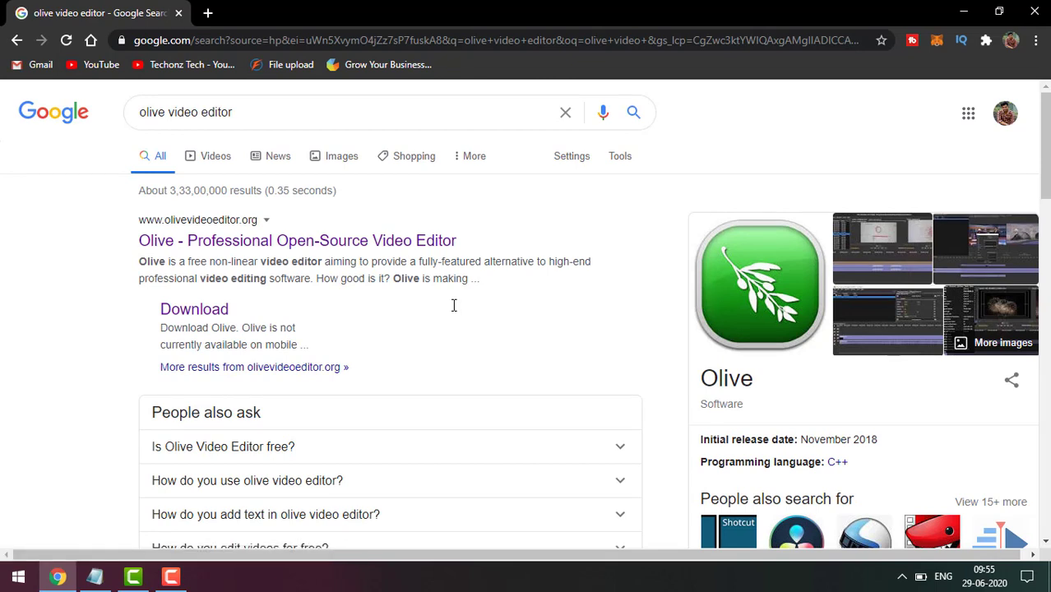
pyautogui.click(354, 241)
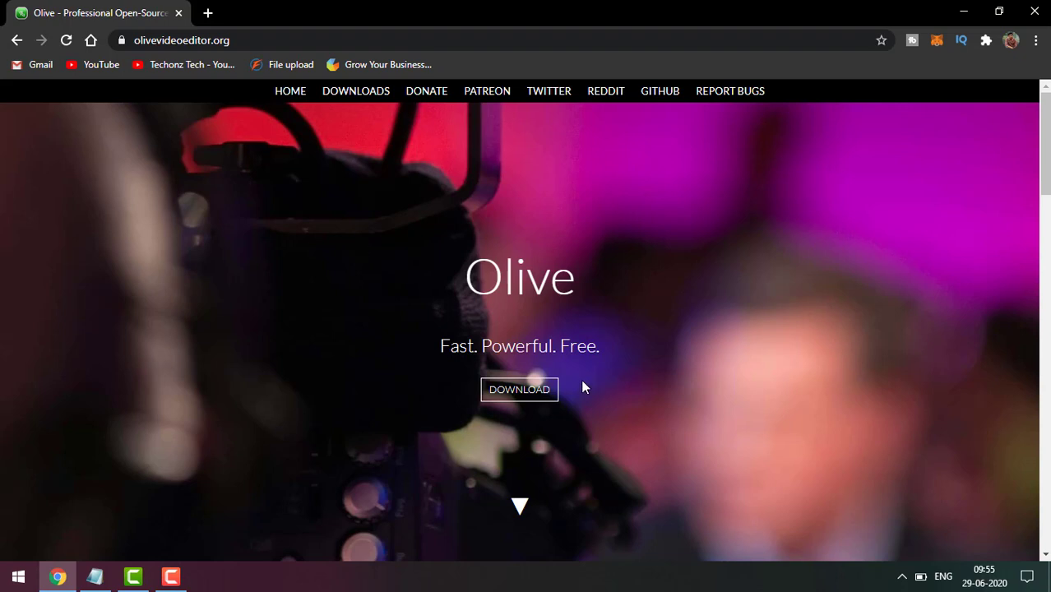
# From Olive's download page, start downloading the Windows Installer (64-bit).
pyautogui.click(542, 392)
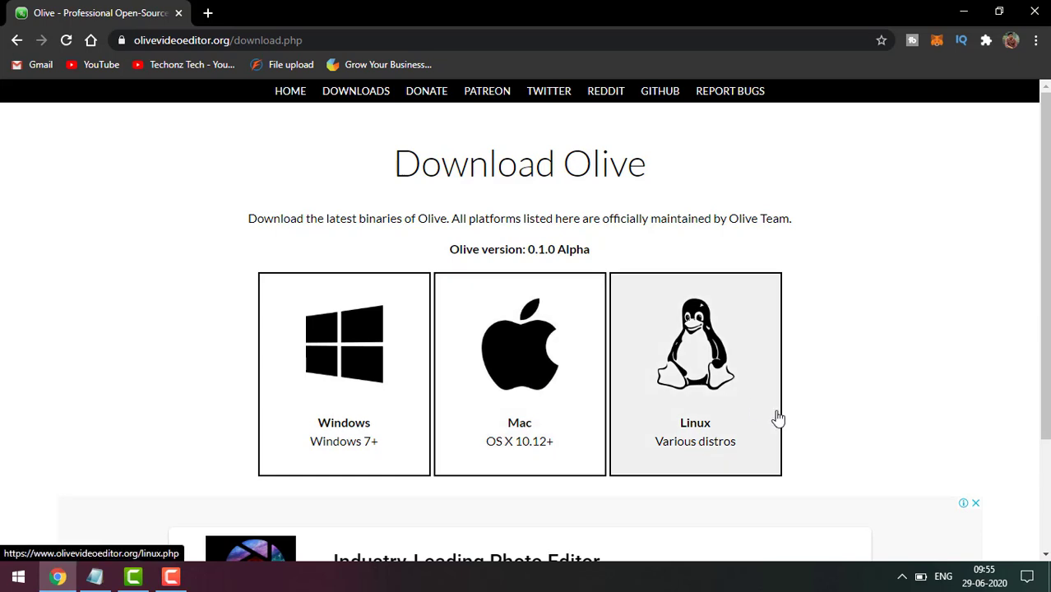
pyautogui.click(348, 365)
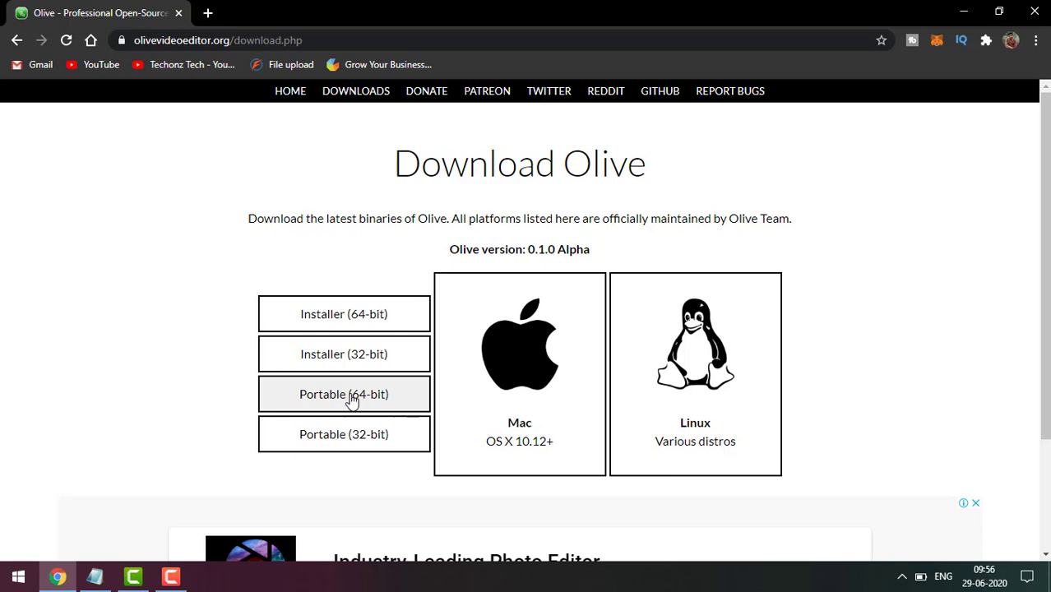
pyautogui.click(355, 324)
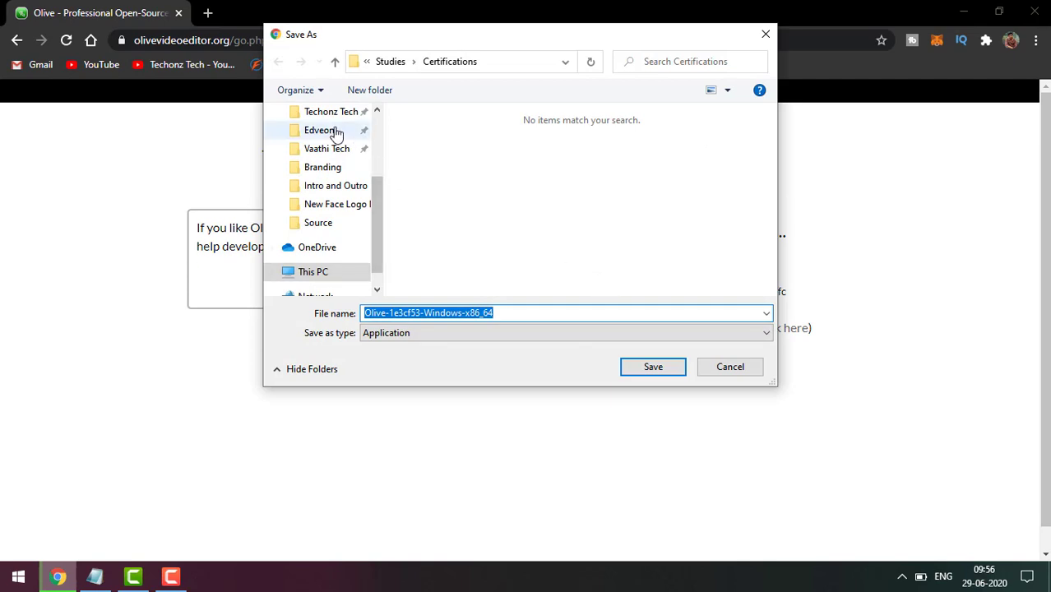
# Save the Olive-1e3cf53 installer into Backup softwares, replacing the existing file.
pyautogui.scroll(3, 321, 189)
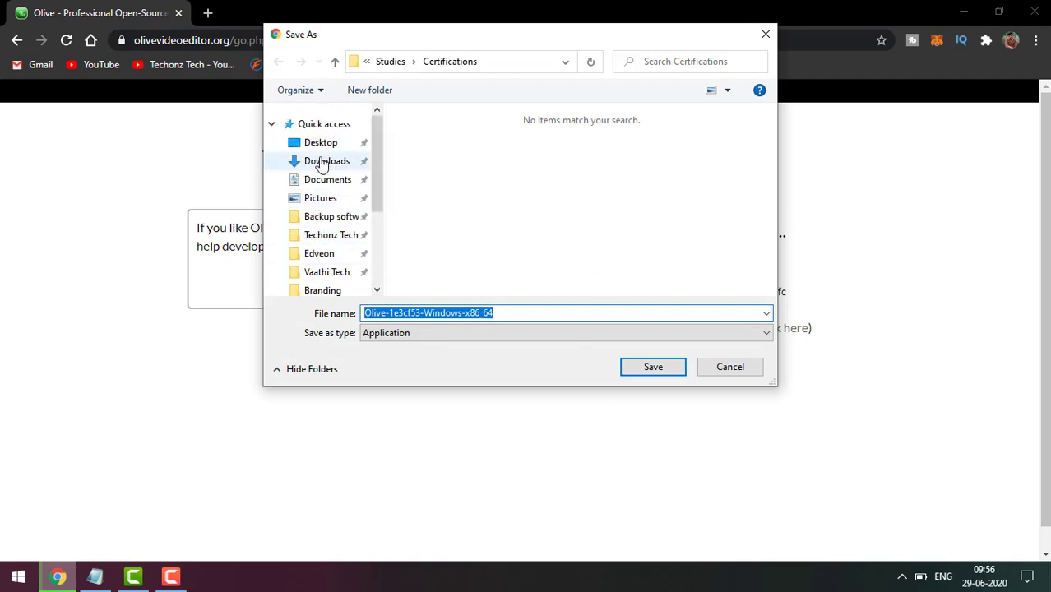
pyautogui.click(325, 223)
pyautogui.click(657, 370)
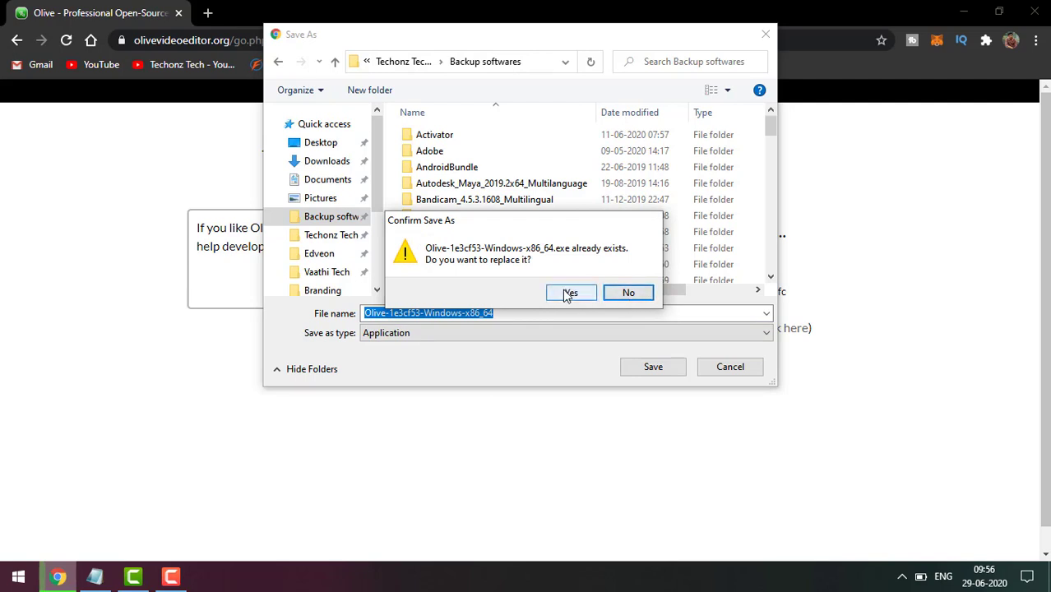
pyautogui.click(567, 294)
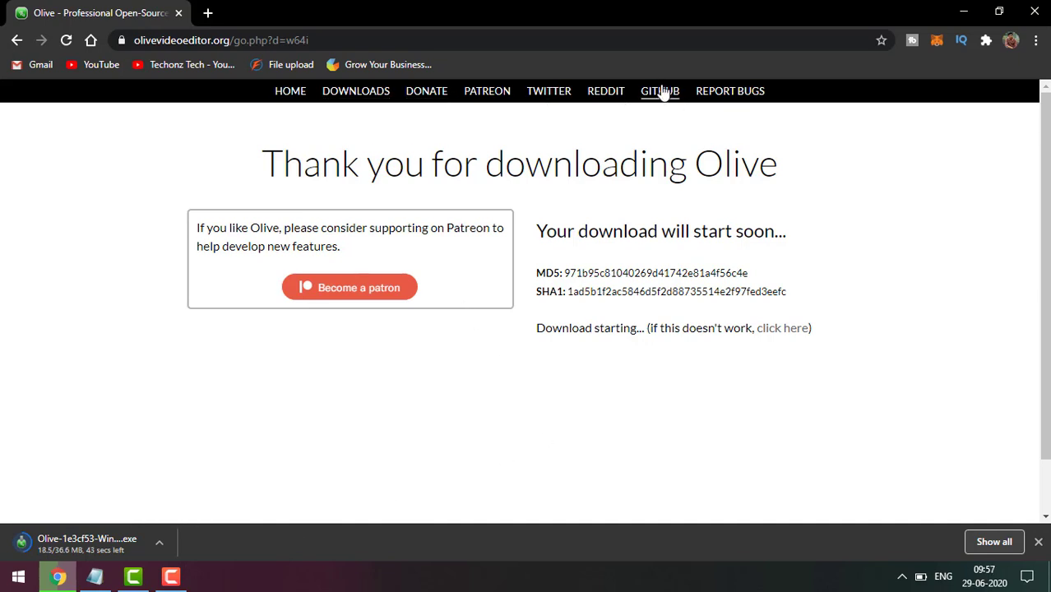
# Go back to the Olive homepage and run the finished 36.6 MB installer from the download bar.
pyautogui.click(300, 97)
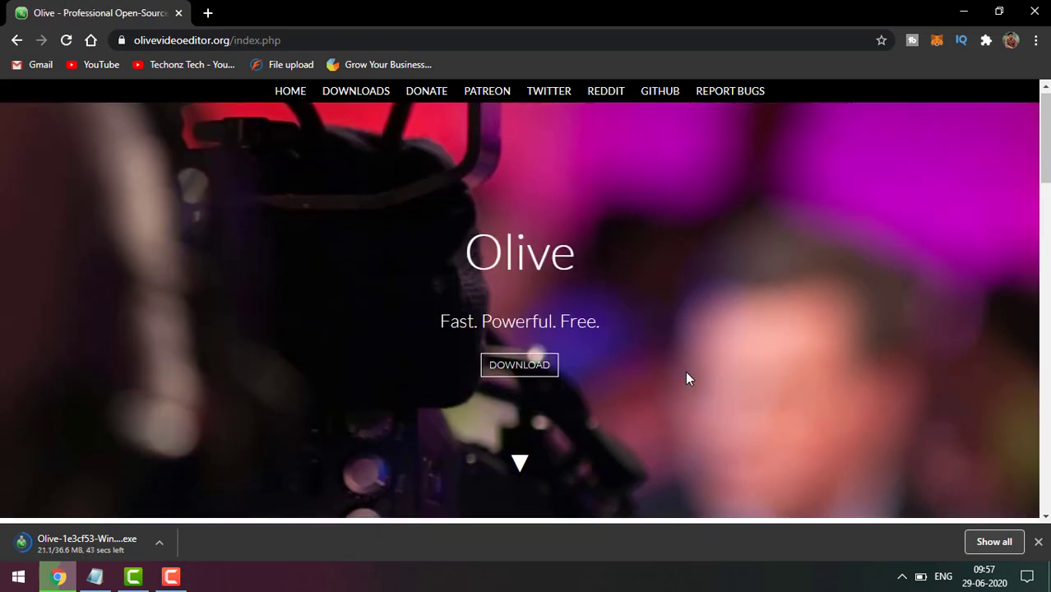
pyautogui.scroll(-7, 687, 374)
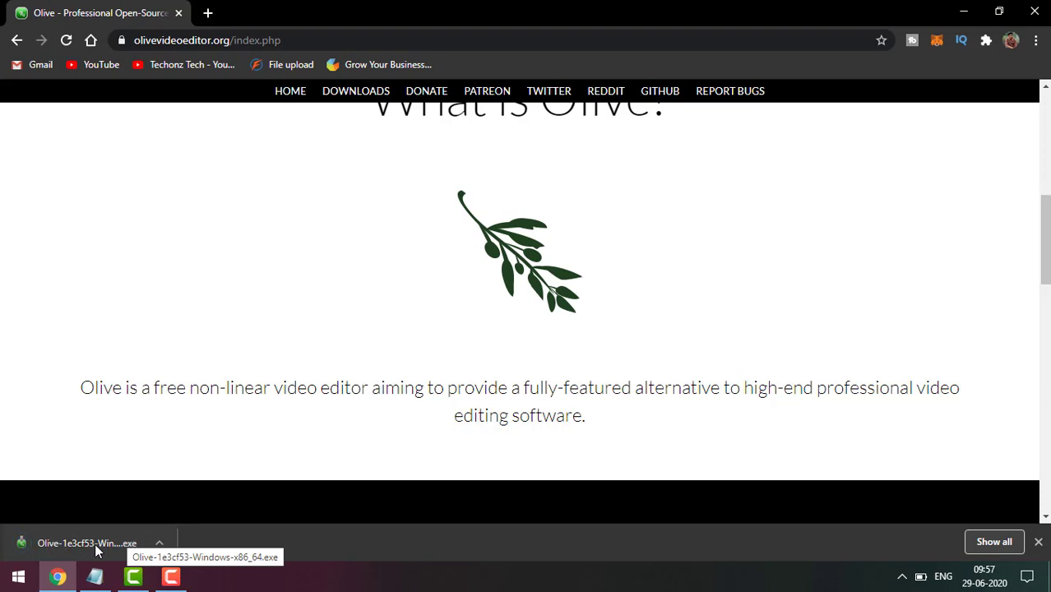
pyautogui.click(94, 543)
pyautogui.click(94, 543)
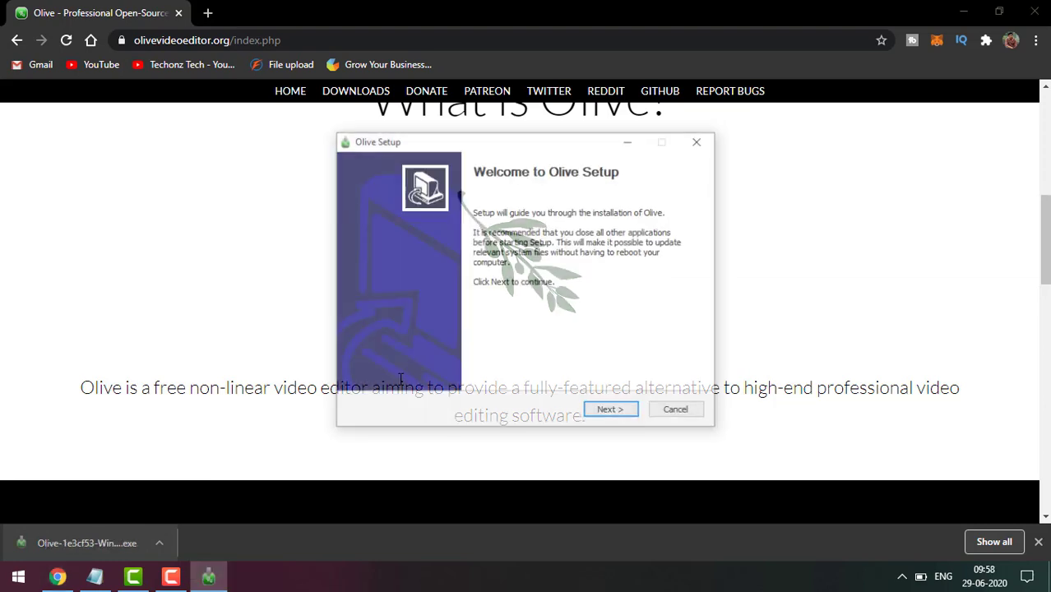
# Complete the Olive setup wizard with the default license and install location.
pyautogui.click(598, 413)
pyautogui.click(595, 412)
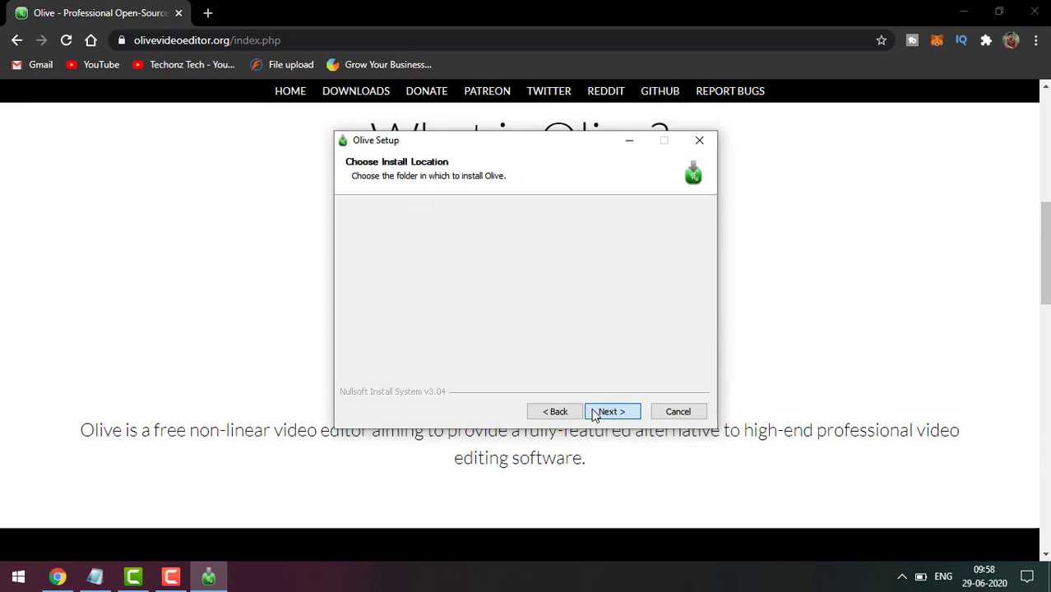
pyautogui.click(605, 412)
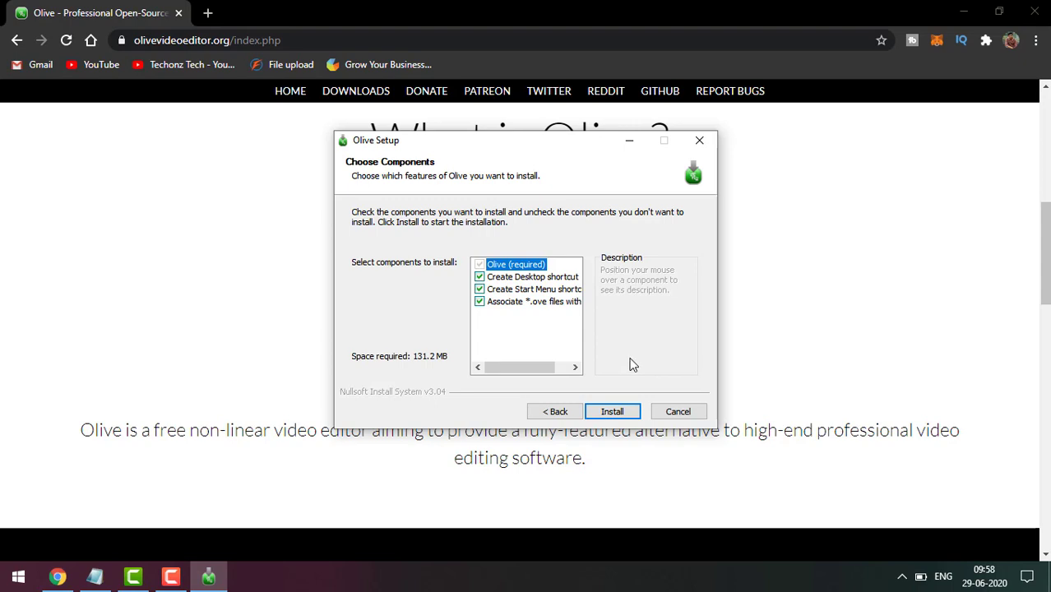
pyautogui.click(678, 411)
# Minimize Chrome and launch Olive by searching 'olive' in the Start menu.
pyautogui.click(964, 11)
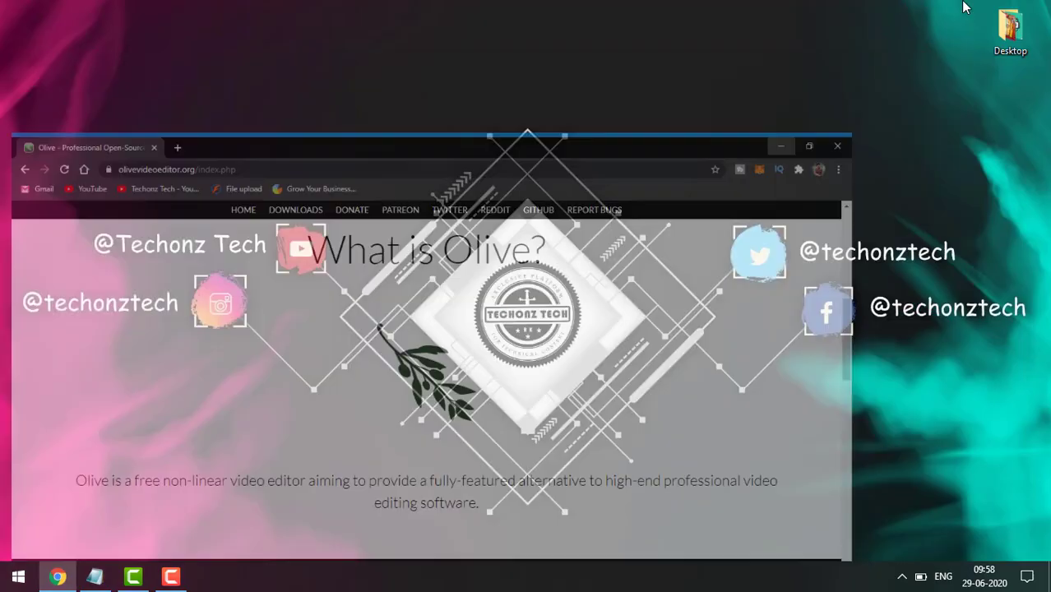
pyautogui.click(18, 577)
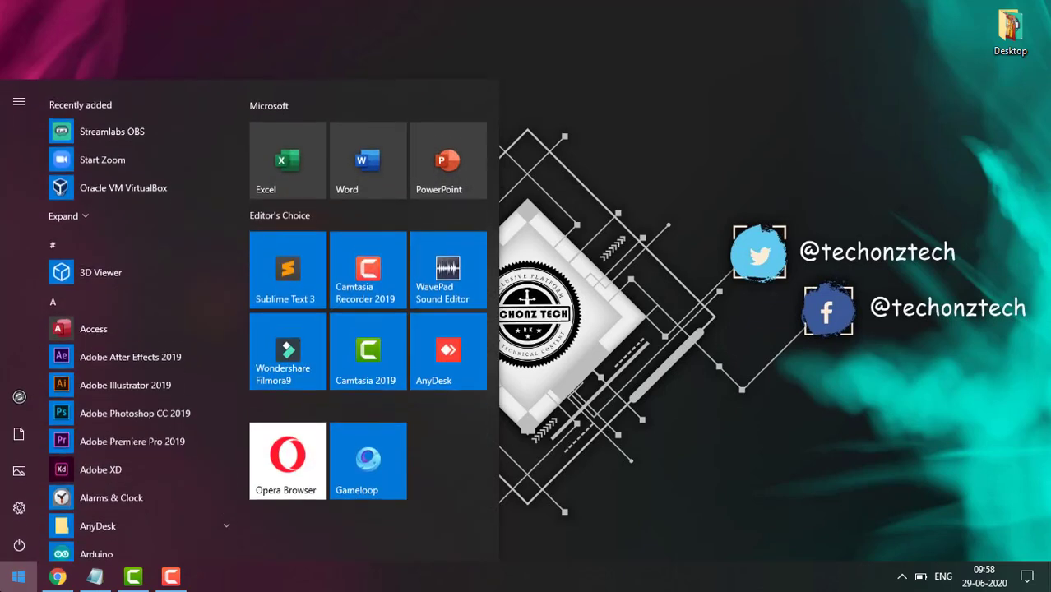
pyautogui.write('olive')
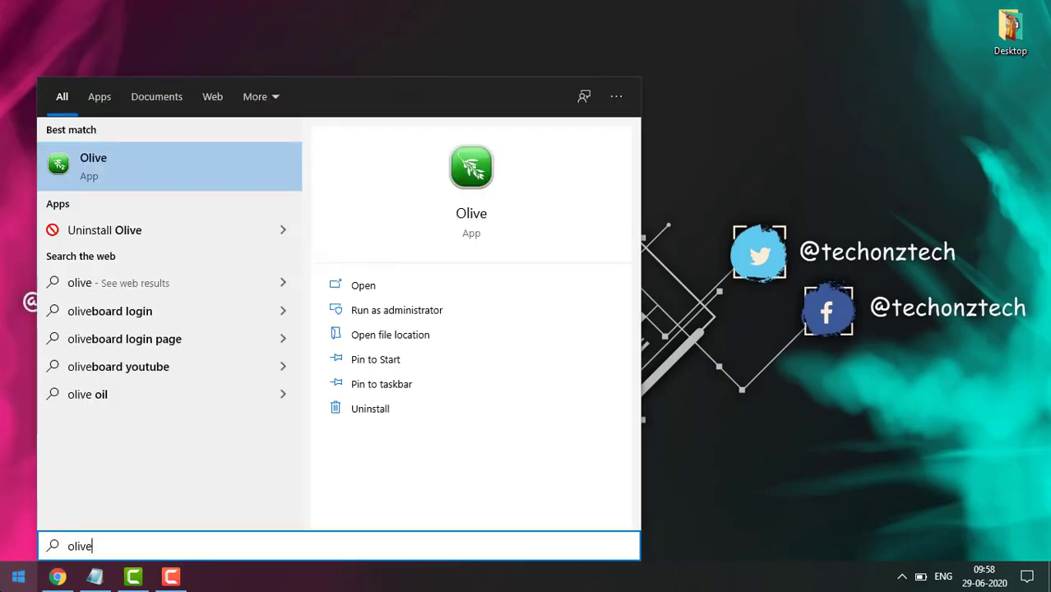
pyautogui.press('Return')
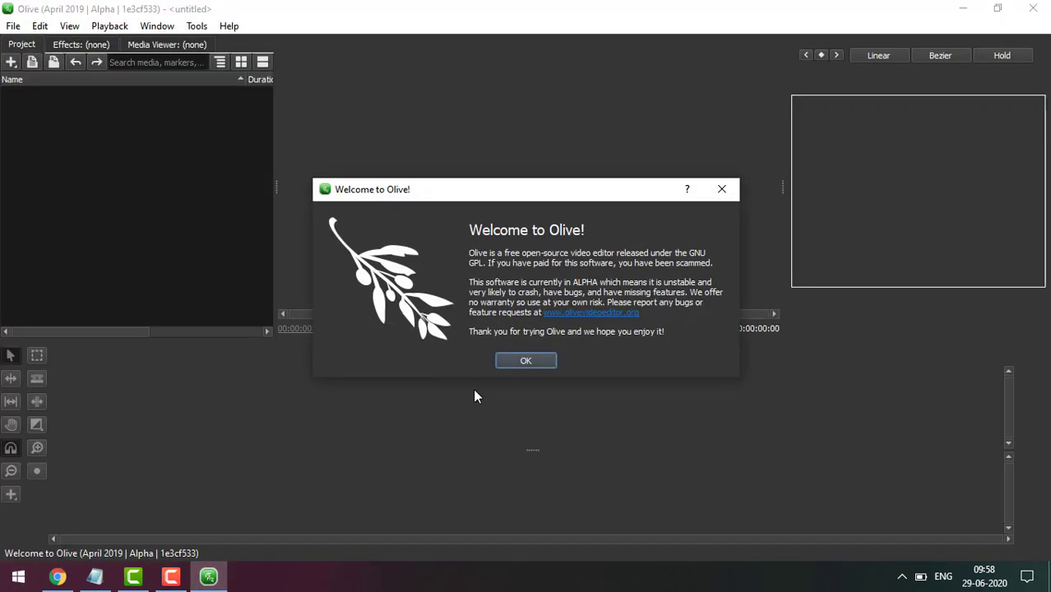
# Dismiss the Welcome to Olive message and start a new empty project from File > New.
pyautogui.click(541, 364)
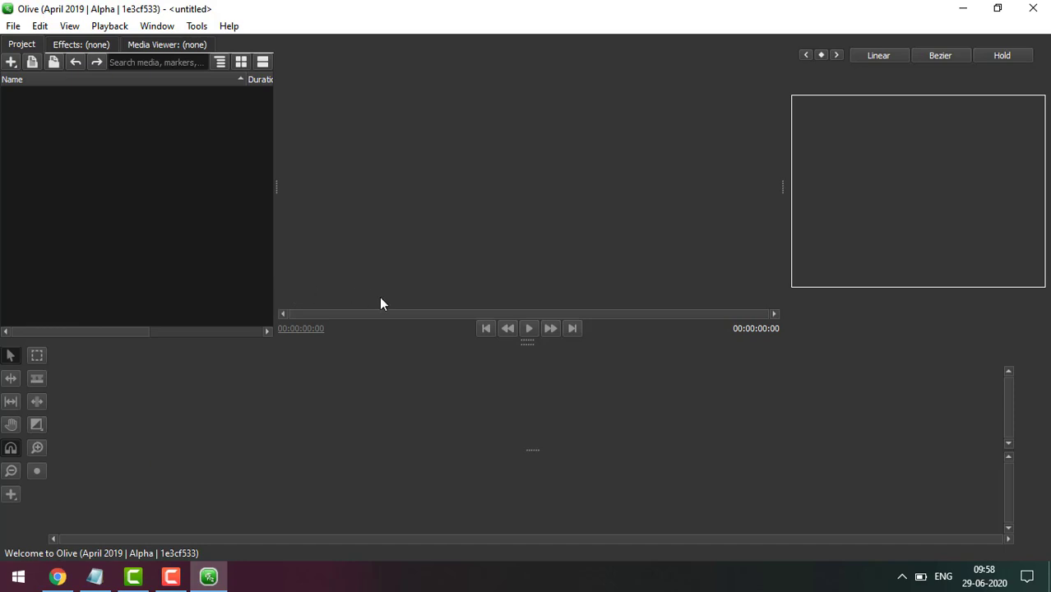
pyautogui.click(13, 25)
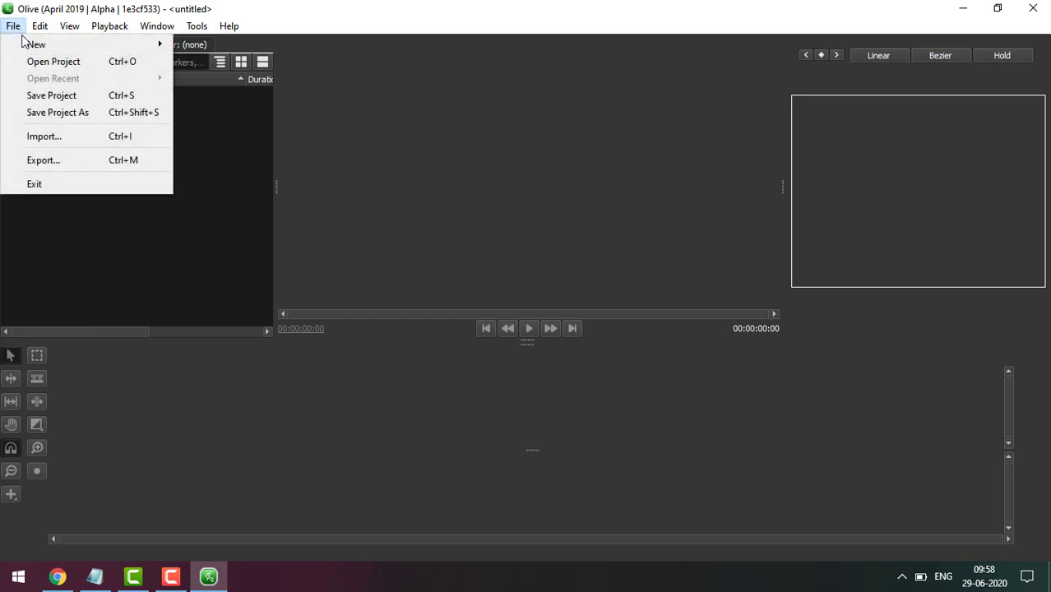
pyautogui.moveTo(26, 46)
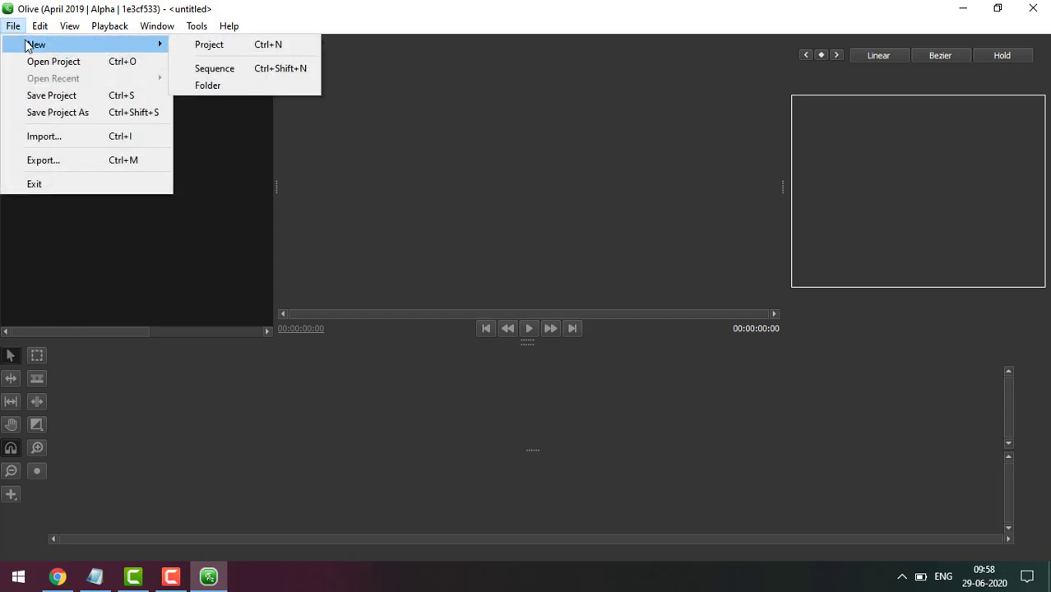
pyautogui.click(229, 50)
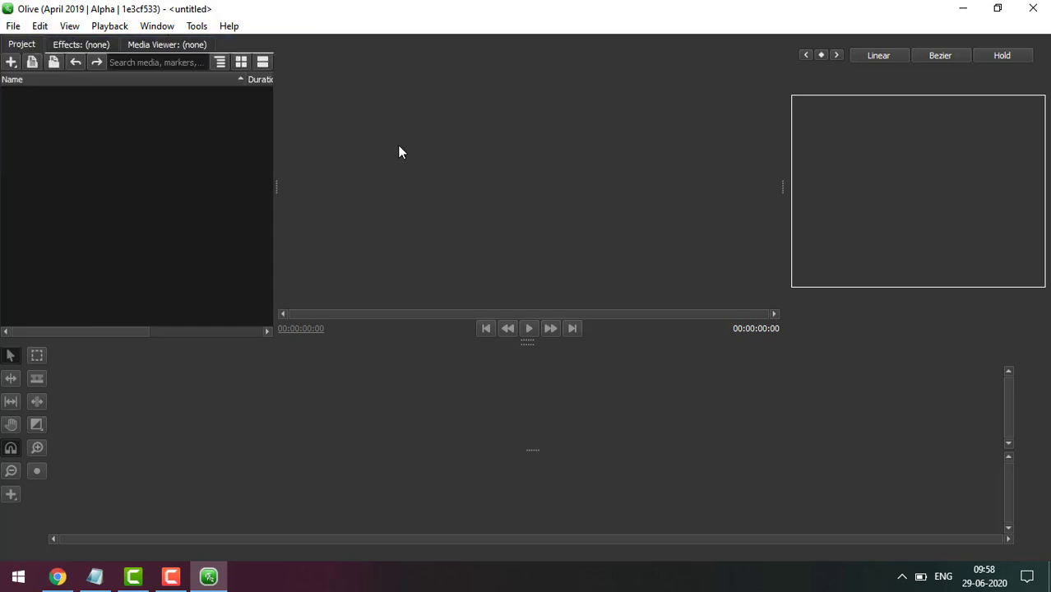
pyautogui.click(14, 28)
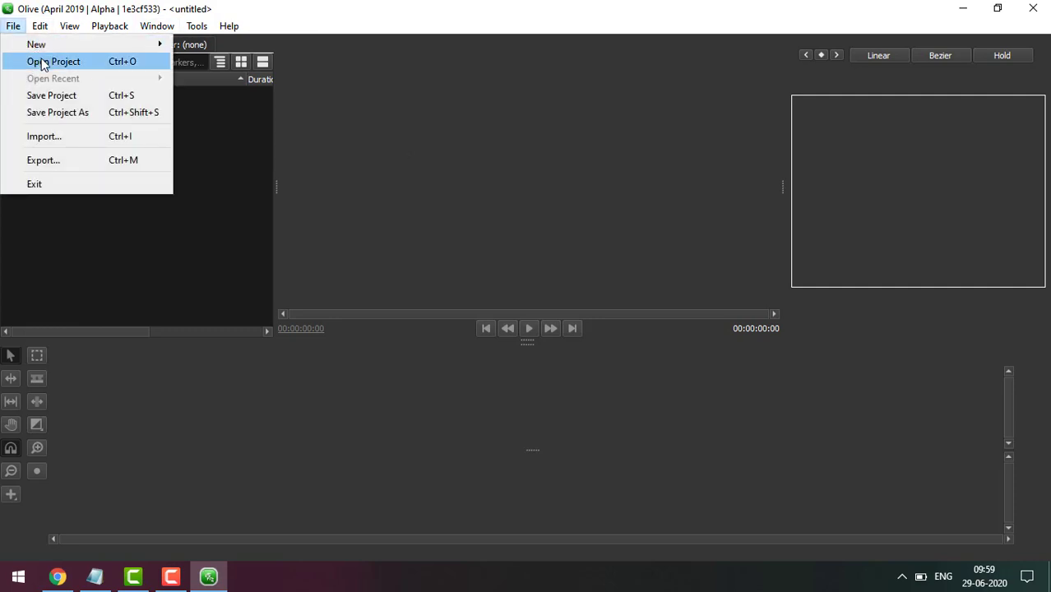
pyautogui.moveTo(78, 49)
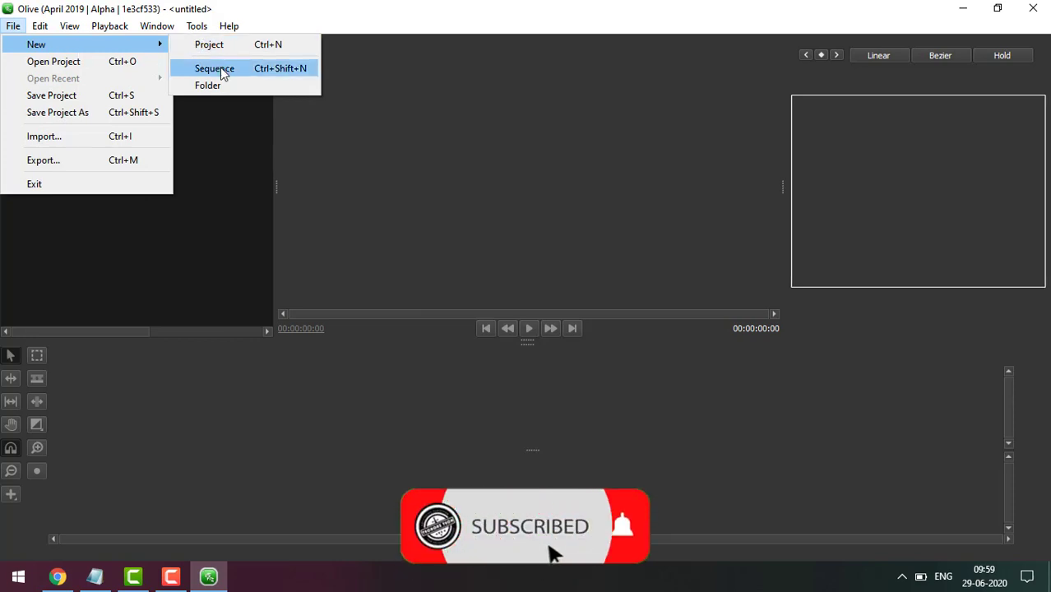
# Begin a new sequence and switch its preset from Film 4K (4096×2160) to Custom.
pyautogui.click(223, 72)
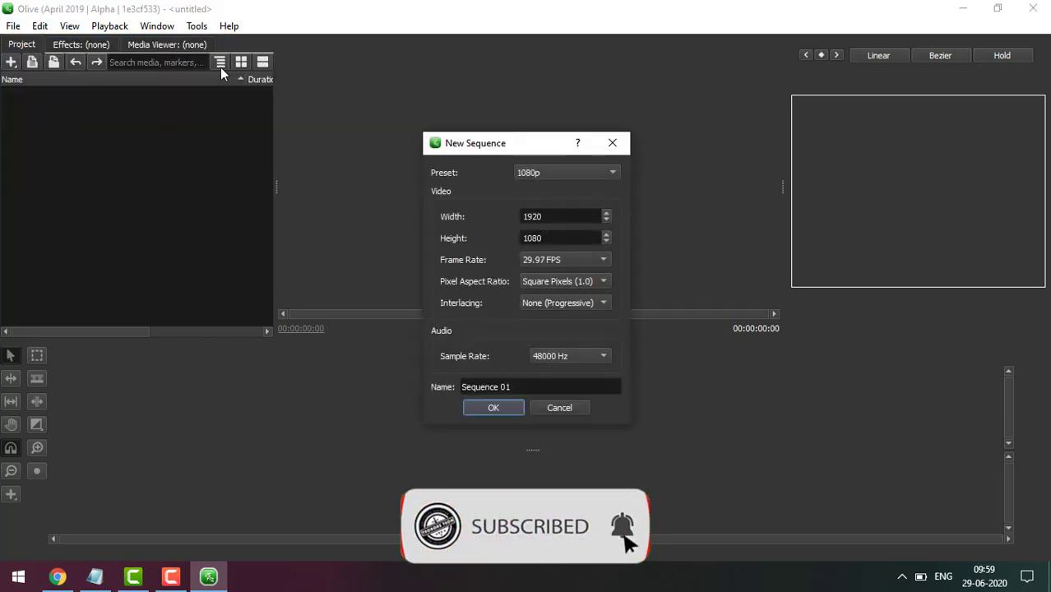
pyautogui.click(573, 172)
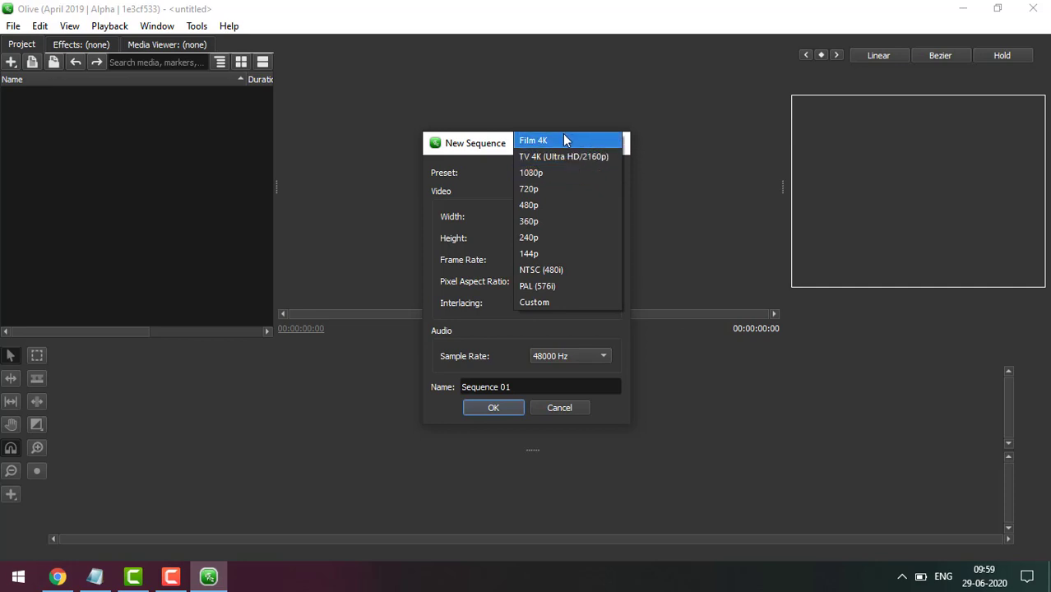
pyautogui.click(565, 141)
pyautogui.click(553, 171)
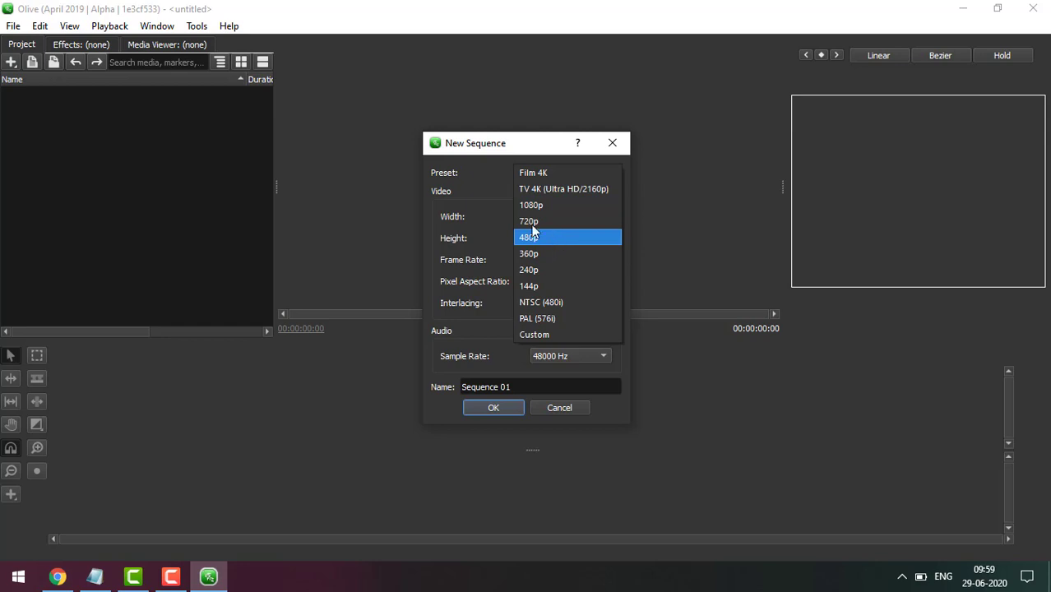
pyautogui.click(568, 334)
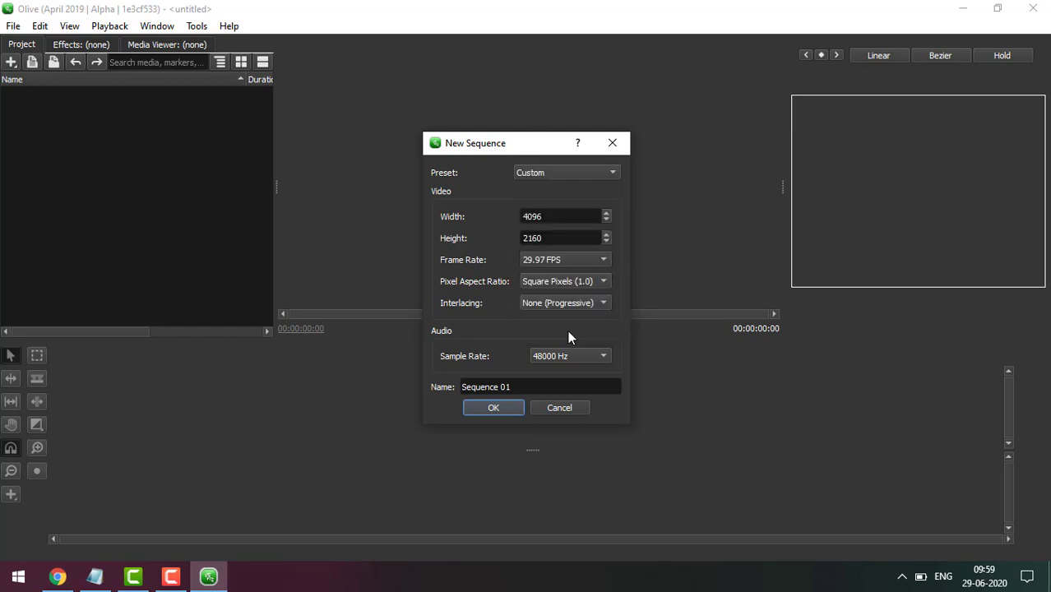
# Set the custom sequence's width and height to 1000 × 1000.
pyautogui.click(606, 220)
pyautogui.click(606, 220)
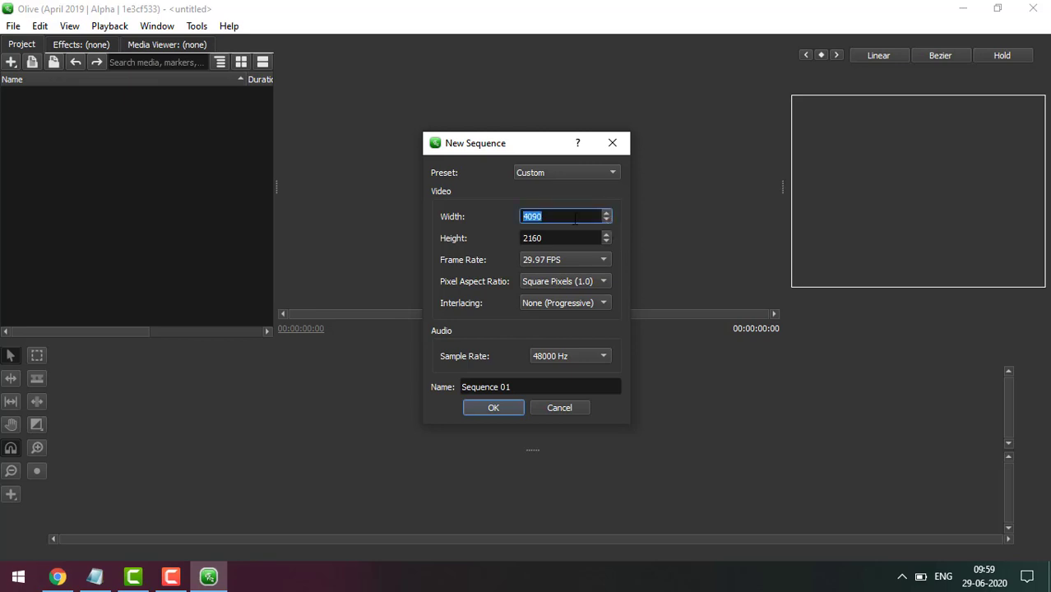
pyautogui.write('500')
pyautogui.write('0')
pyautogui.press('BackSpace')
pyautogui.press('BackSpace')
pyautogui.press('BackSpace')
pyautogui.write('100')
pyautogui.press('Tab')
pyautogui.write('100')
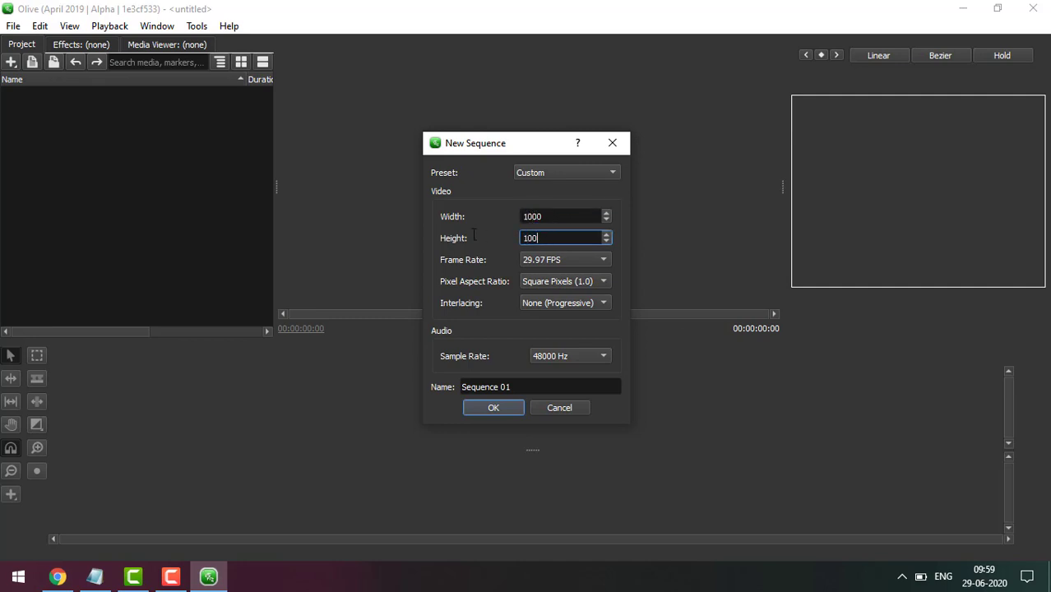
pyautogui.write('0')
# Choose 60 FPS, name the sequence Sample, and create it.
pyautogui.click(521, 259)
pyautogui.click(539, 325)
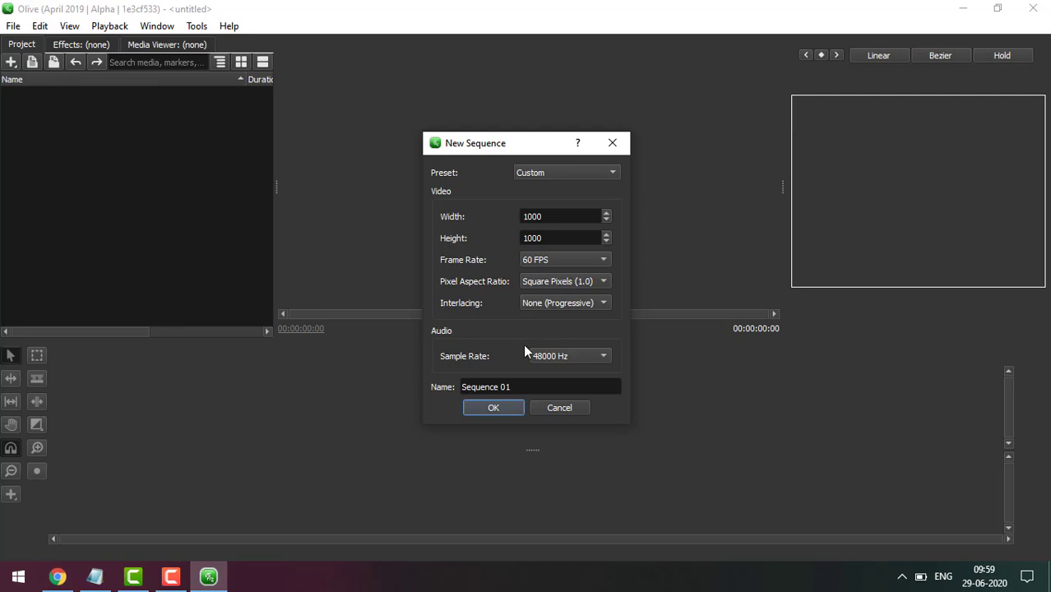
pyautogui.moveTo(518, 387); pyautogui.dragTo(425, 388)
pyautogui.write('Sma')
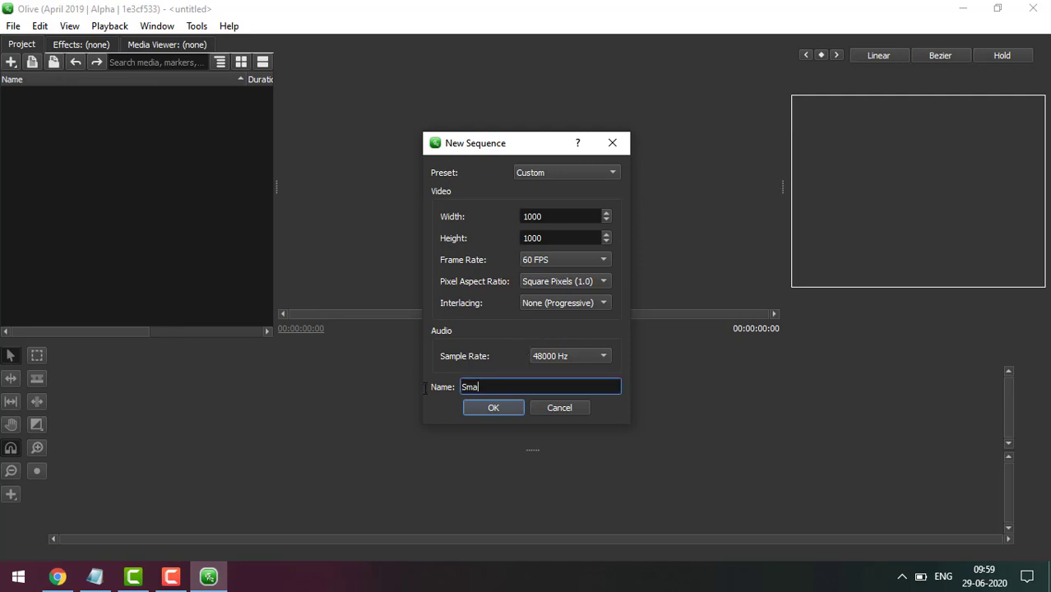
pyautogui.write('ple')
pyautogui.write('le')
pyautogui.click(491, 407)
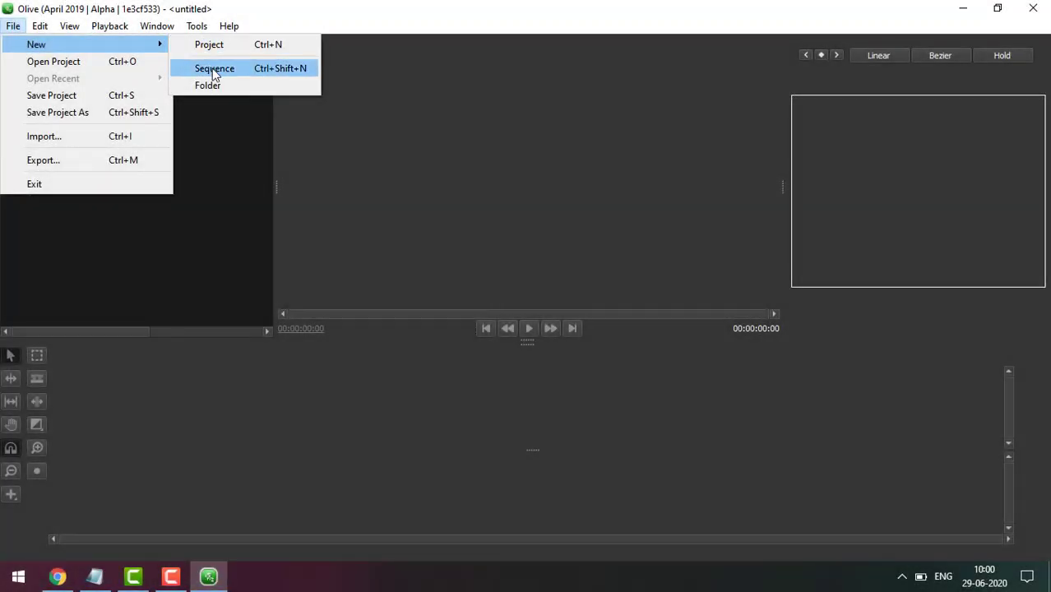
# Add another sequence with the default 1080p settings and browse to the Techonz Tech Logos folder for import.
pyautogui.click(214, 72)
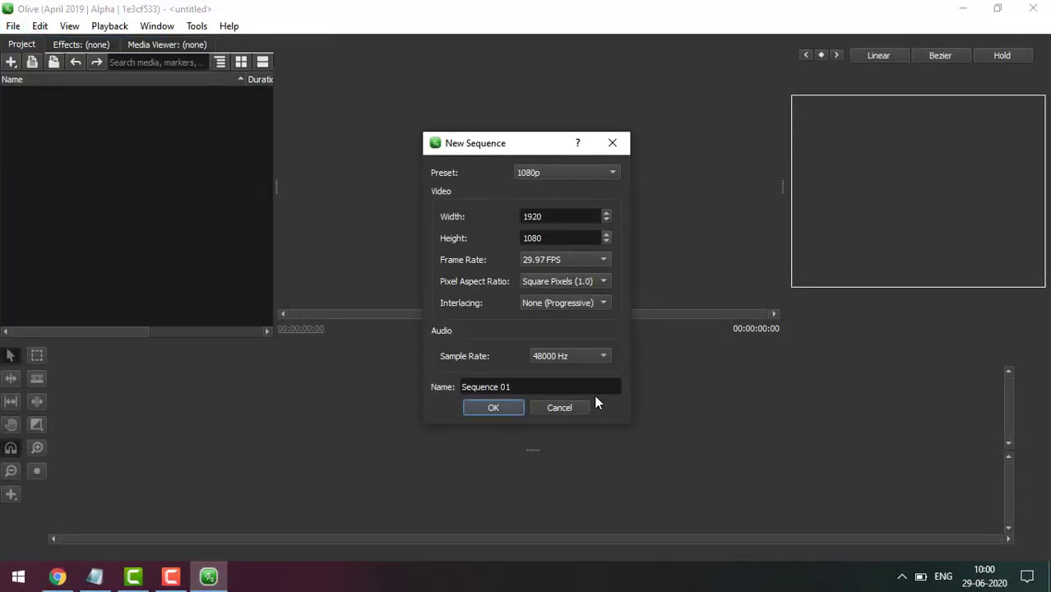
pyautogui.click(497, 410)
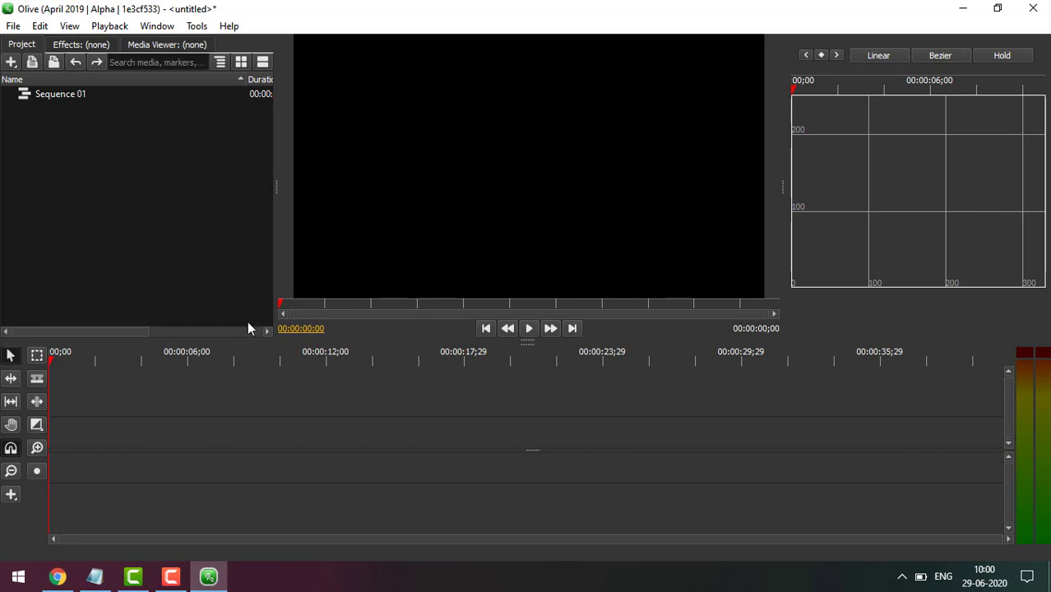
pyautogui.doubleClick(129, 177)
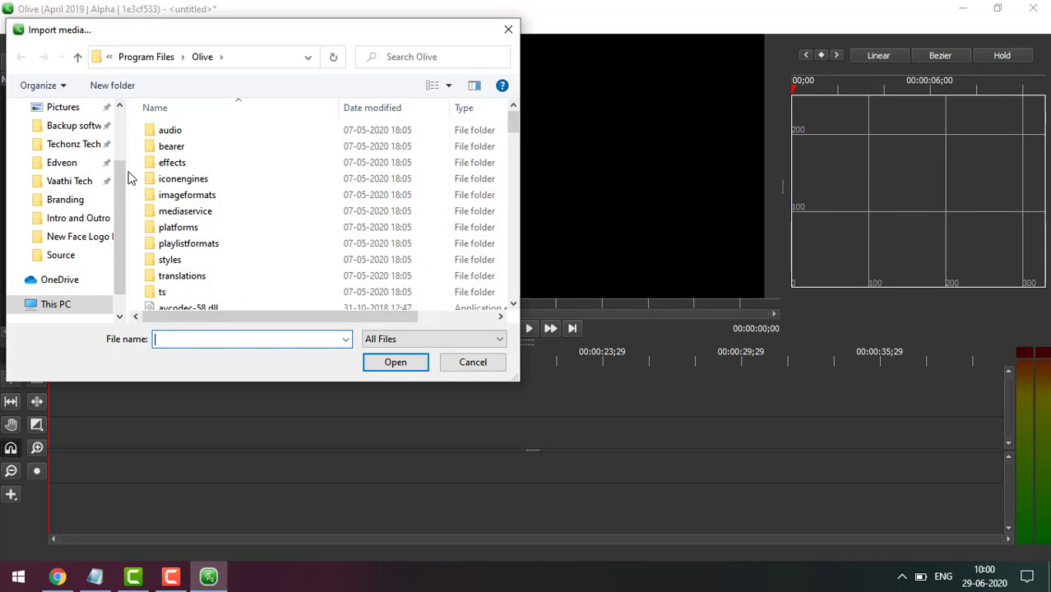
pyautogui.click(59, 146)
pyautogui.scroll(-1, 293, 212)
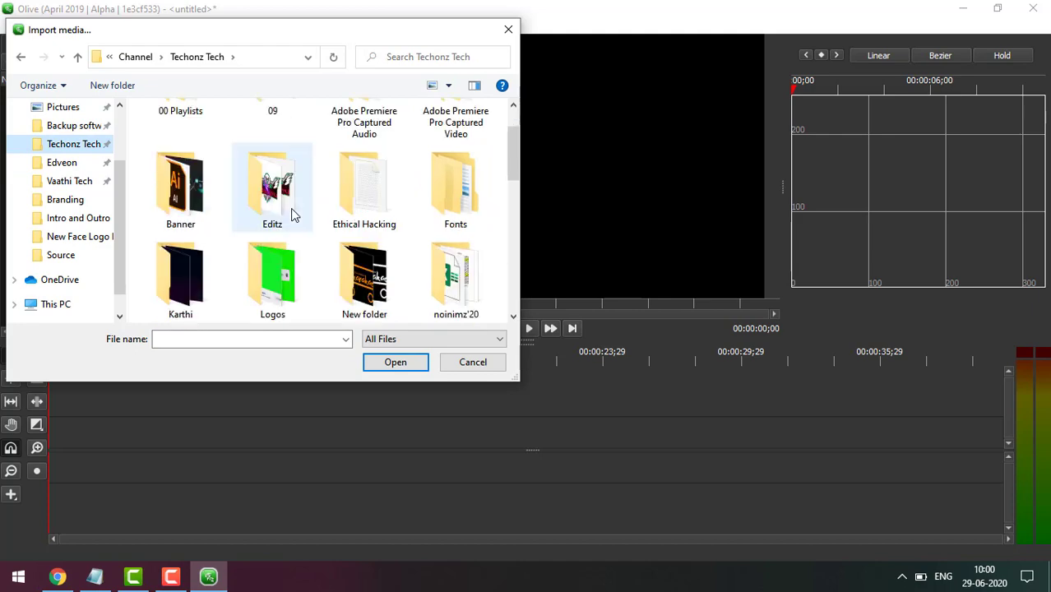
pyautogui.doubleClick(288, 278)
# Select Thanks.mp4 in the Logos folder and import it into the project.
pyautogui.click(365, 281)
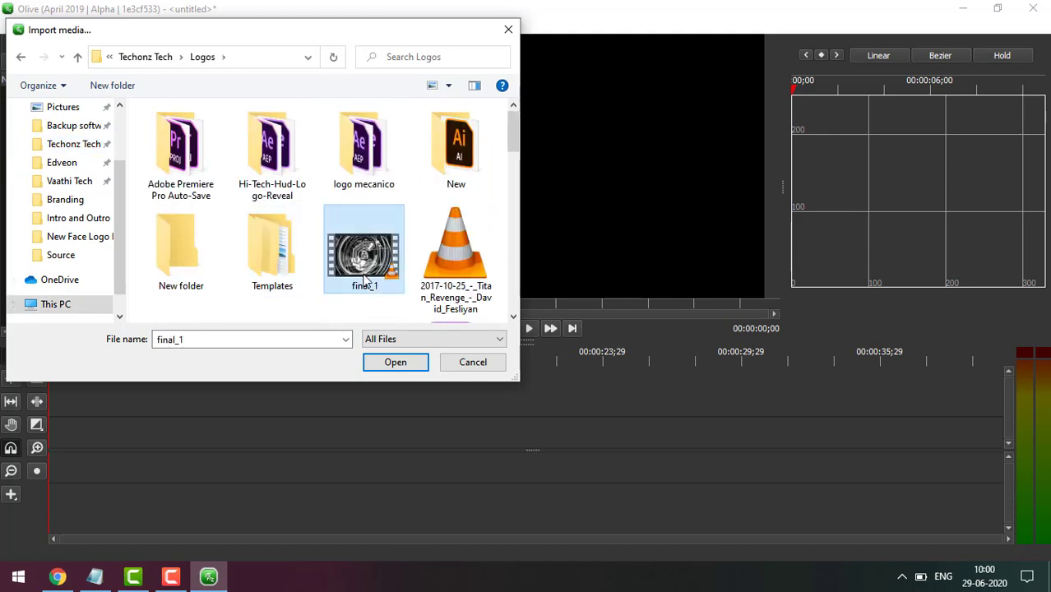
pyautogui.scroll(-2, 402, 304)
pyautogui.scroll(-1, 402, 308)
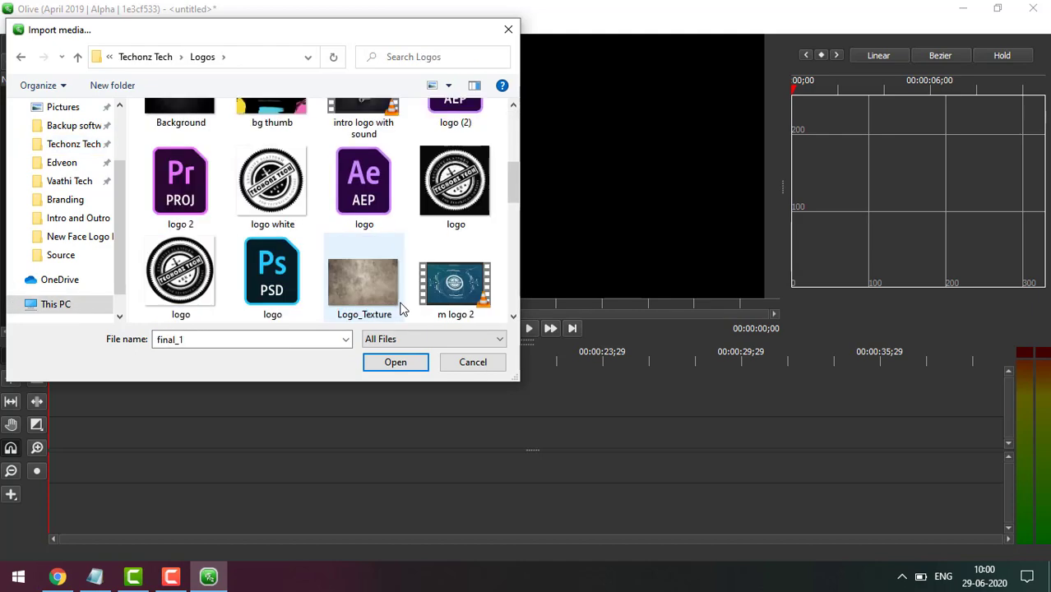
pyautogui.scroll(-5, 402, 307)
pyautogui.scroll(1, 401, 307)
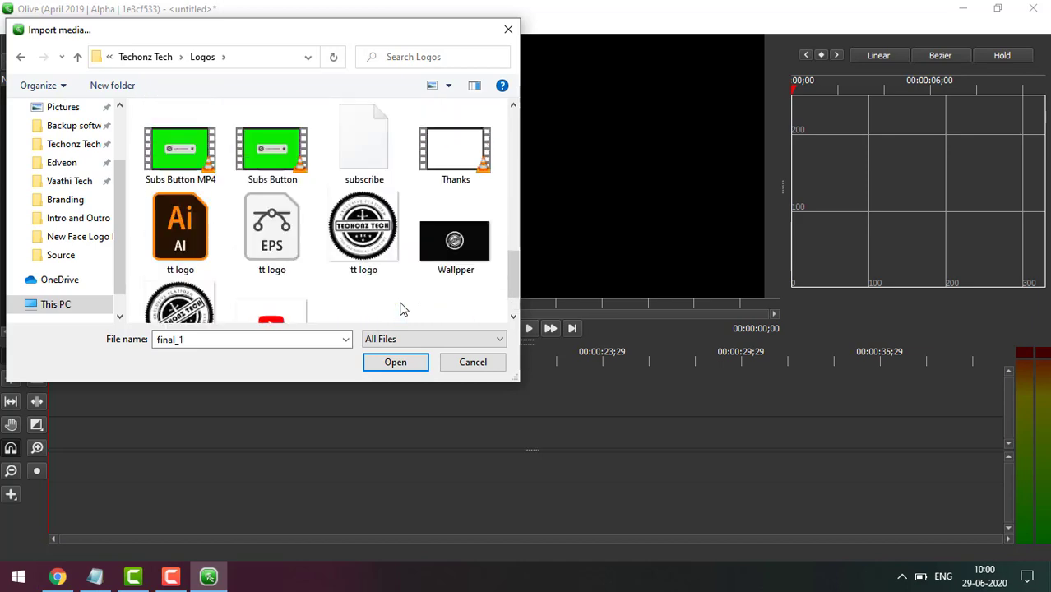
pyautogui.click(456, 148)
pyautogui.click(393, 367)
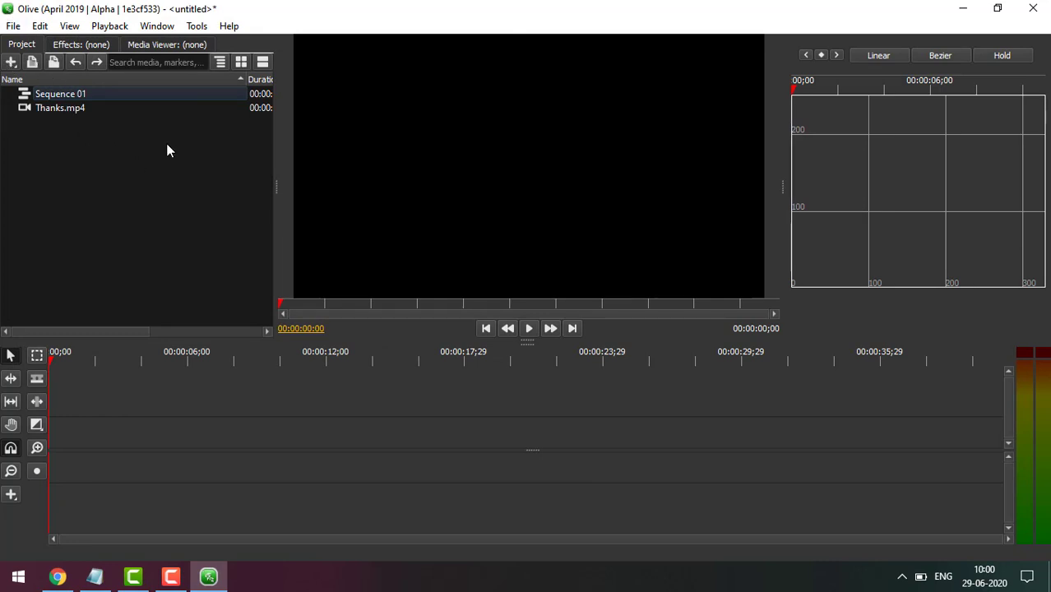
pyautogui.click(172, 46)
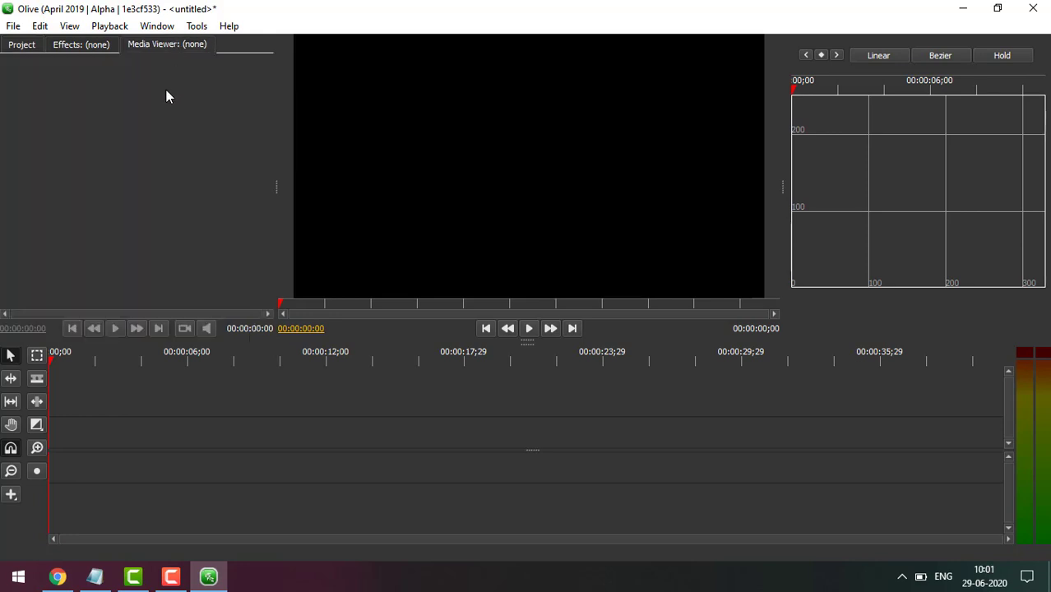
pyautogui.click(85, 47)
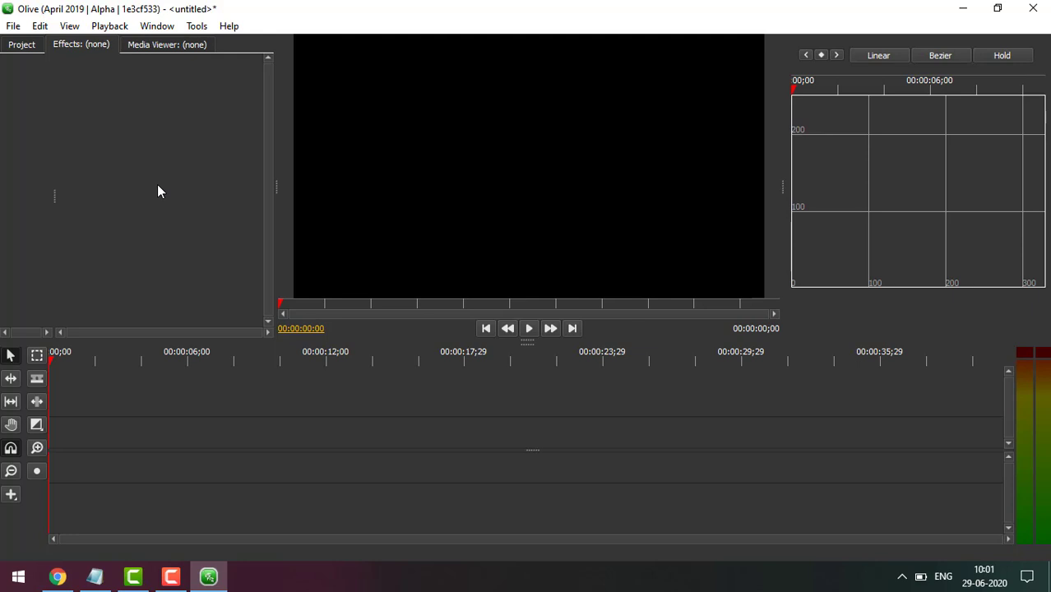
pyautogui.click(31, 46)
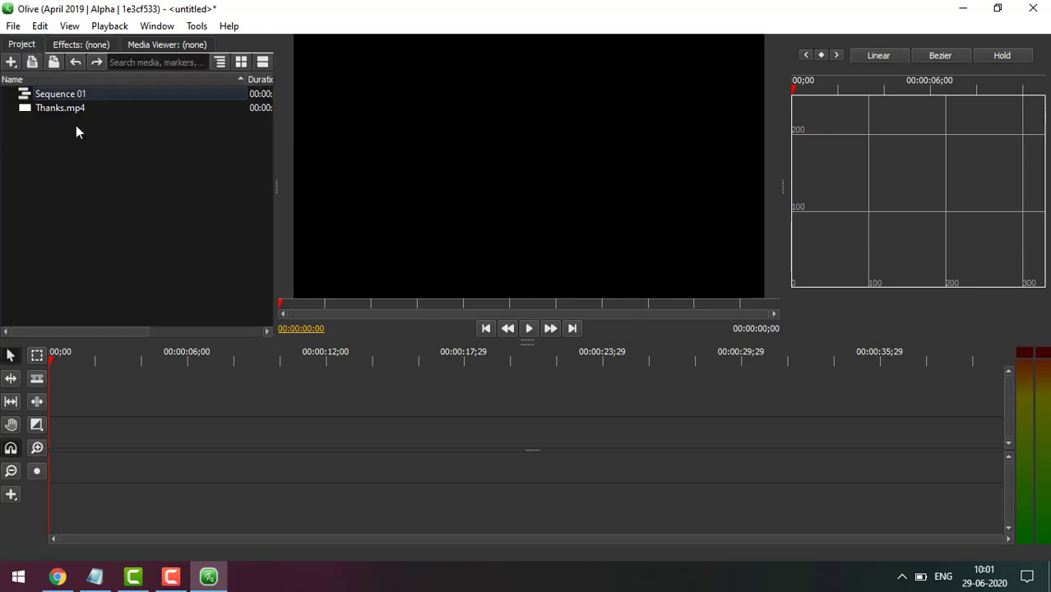
# Place Thanks.mp4 on the timeline at 00:00 and scrub to 00:00:03;19 to preview it.
pyautogui.moveTo(65, 108)
pyautogui.mouseDown()
pyautogui.moveTo(165, 394)
pyautogui.moveTo(156, 425)
pyautogui.mouseUp()
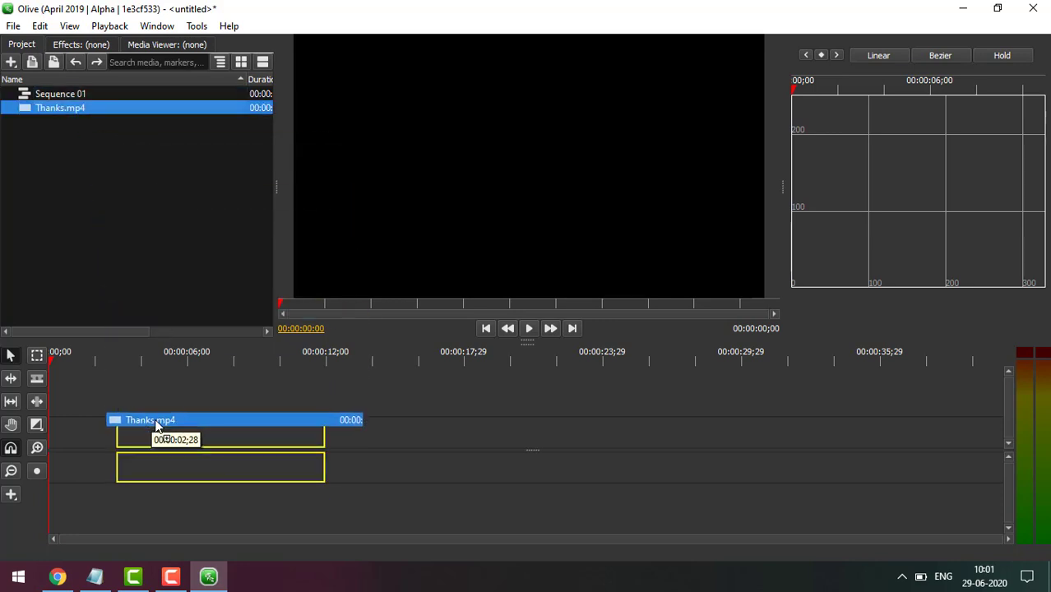
pyautogui.moveTo(156, 426); pyautogui.dragTo(156, 428)
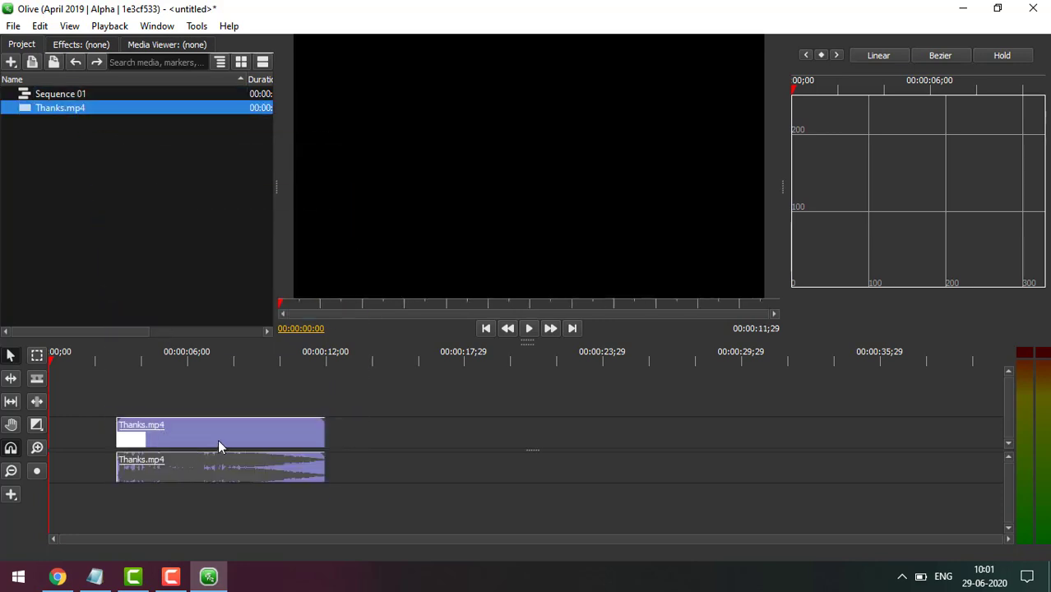
pyautogui.moveTo(218, 439); pyautogui.dragTo(118, 435)
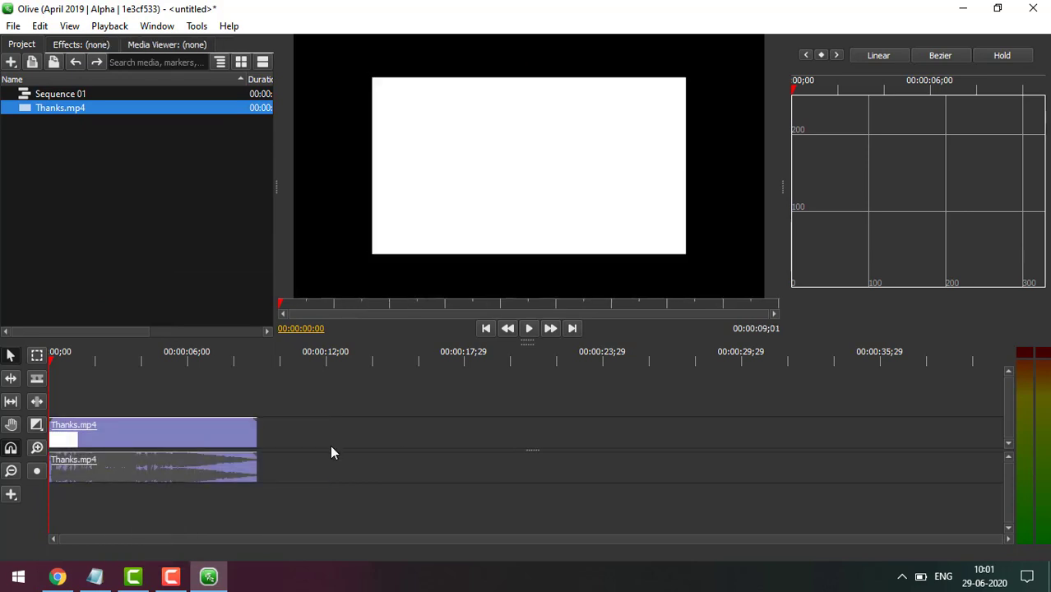
pyautogui.moveTo(52, 356); pyautogui.dragTo(132, 364)
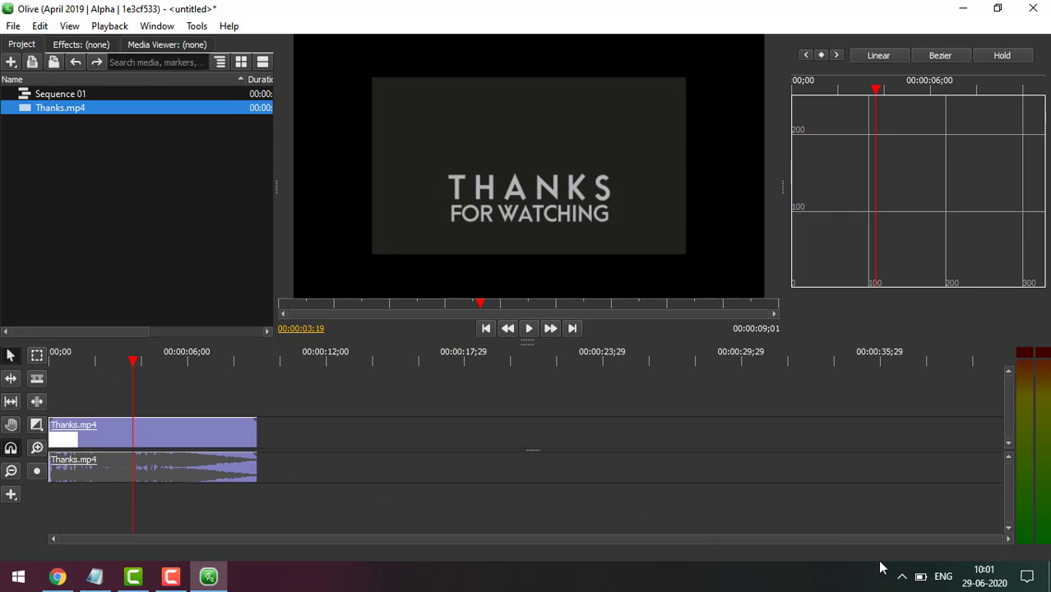
# Turn the Thanks.mp4 clip's volume down to -∞ dB in its effect settings.
pyautogui.click(218, 459)
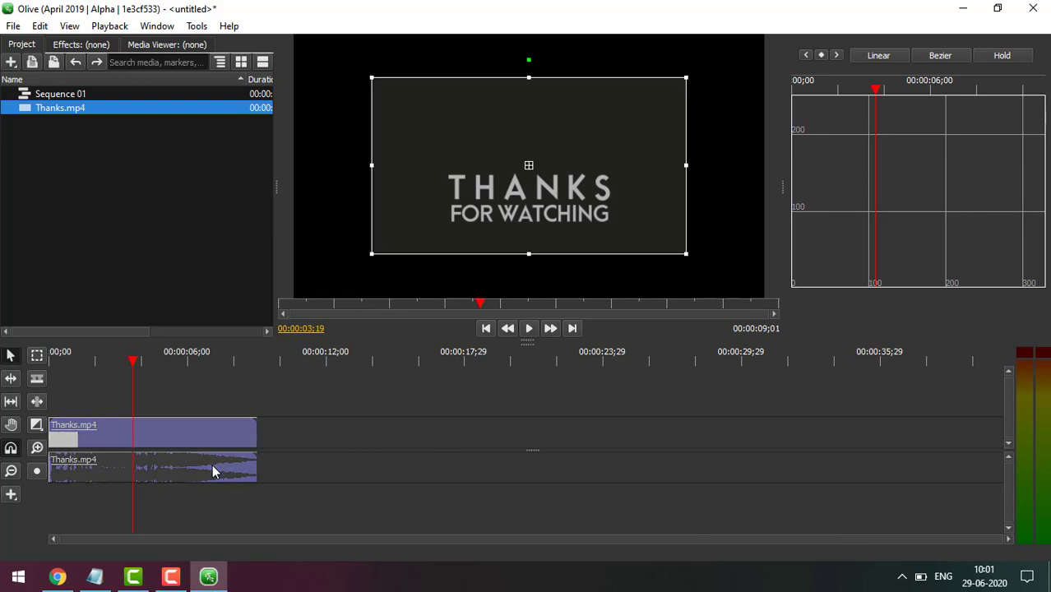
pyautogui.click(107, 47)
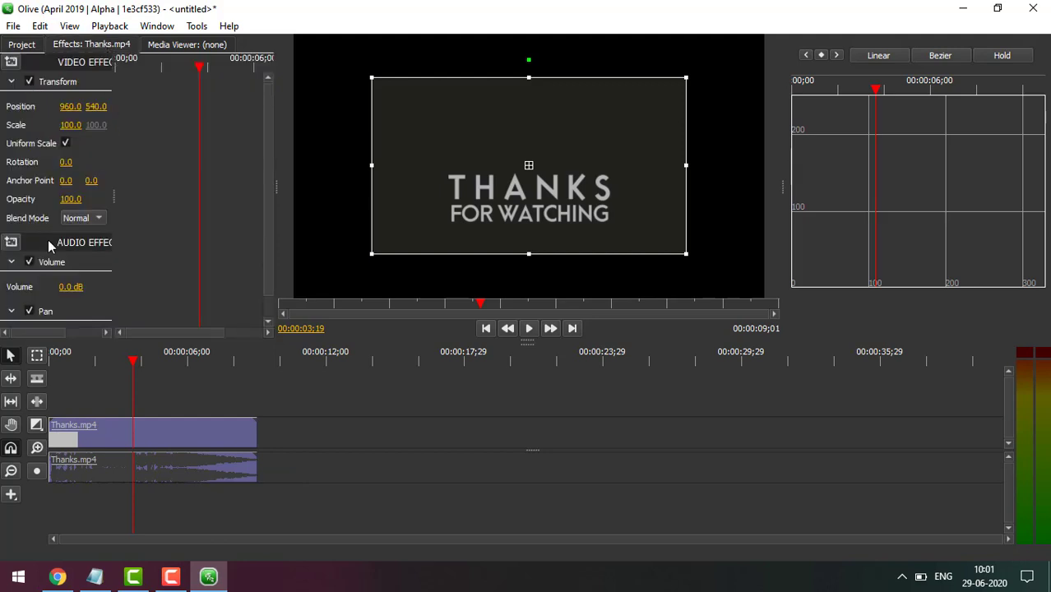
pyautogui.moveTo(71, 287); pyautogui.dragTo(7, 287)
pyautogui.moveTo(71, 286); pyautogui.dragTo(33, 286)
# Play from the start, stop on the THANKS title, and scale the clip to 148 to fill the frame.
pyautogui.press('Home')
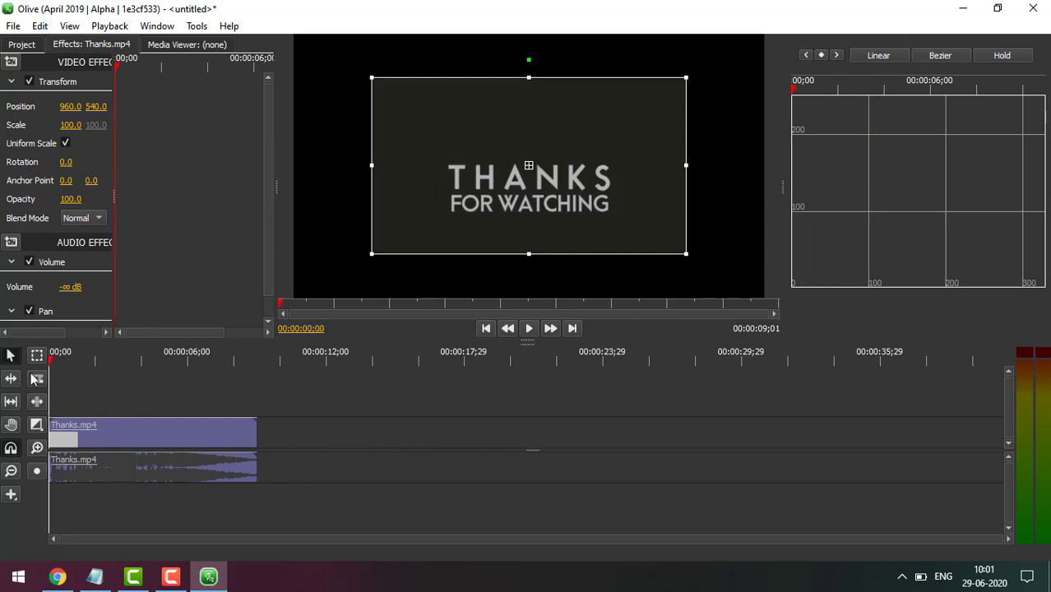
pyautogui.press('space')
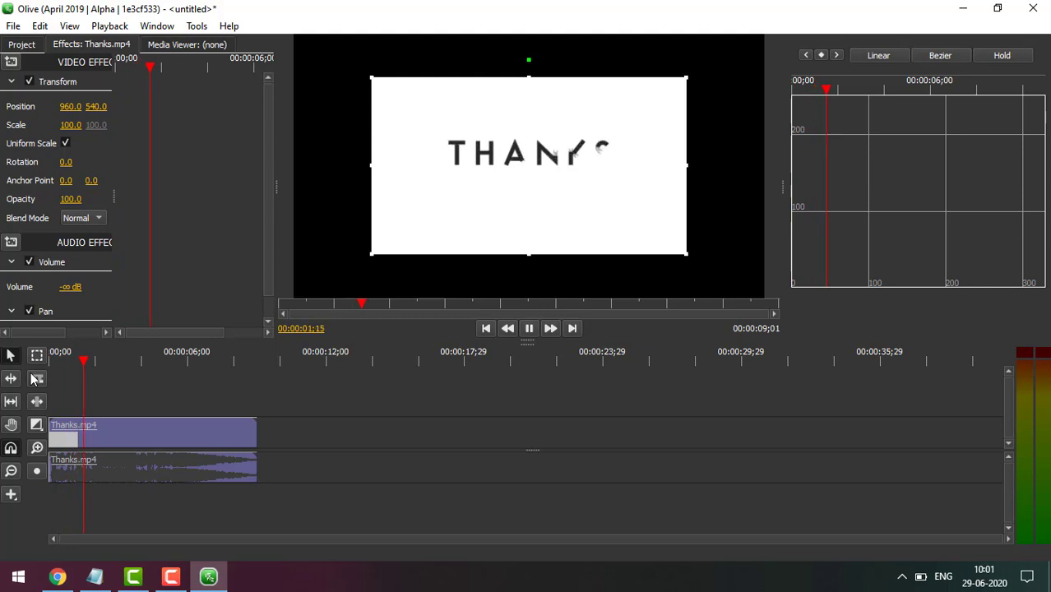
pyautogui.press('space')
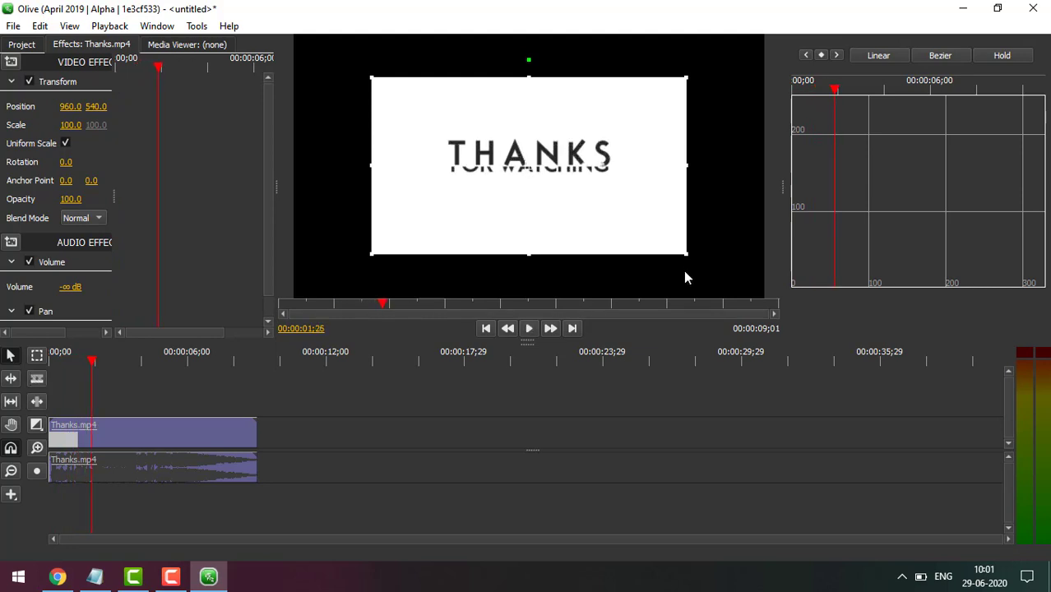
pyautogui.moveTo(683, 255); pyautogui.dragTo(806, 360)
pyautogui.click(615, 459)
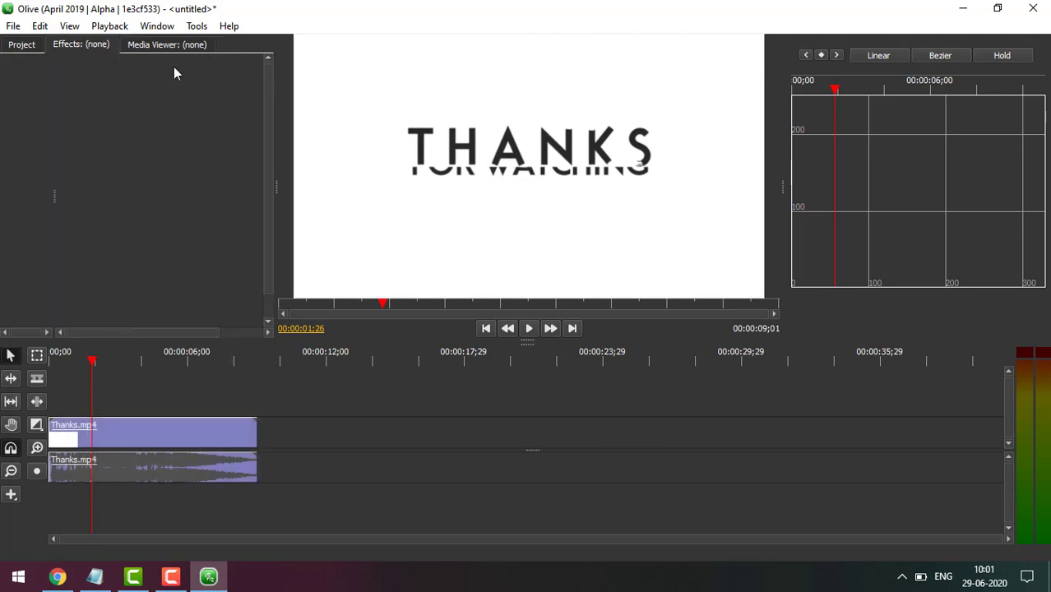
# Return to the Project panel listing Sequence 01 and Thanks.mp4.
pyautogui.click(11, 47)
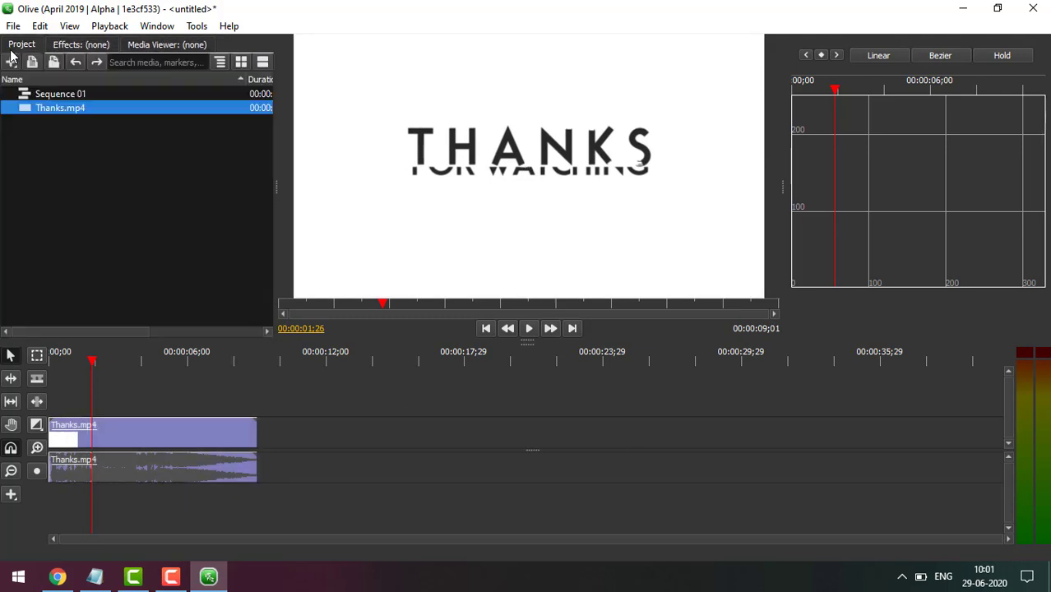
pyautogui.click(81, 45)
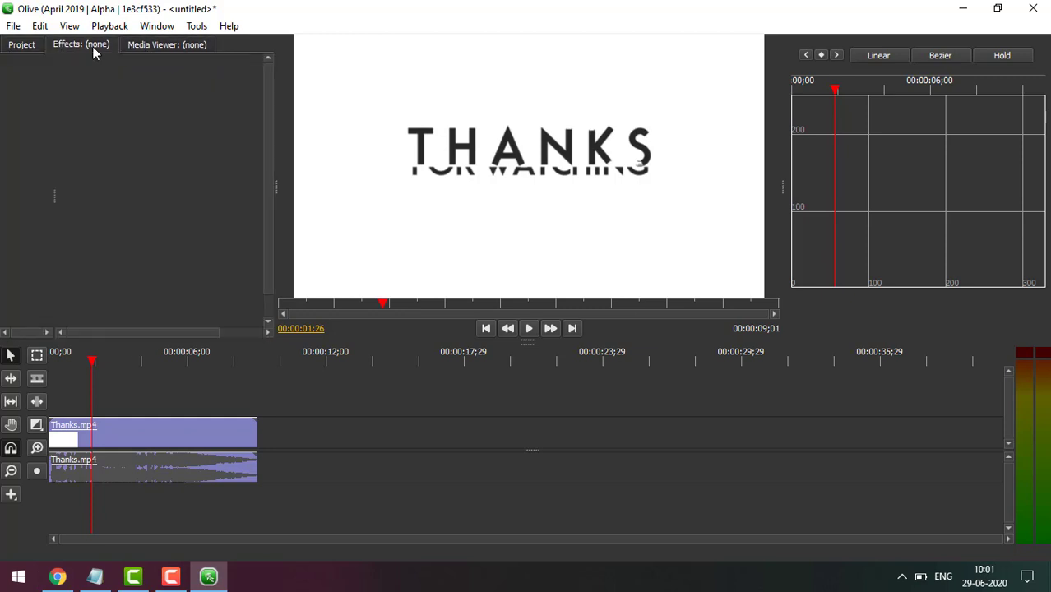
pyautogui.click(32, 44)
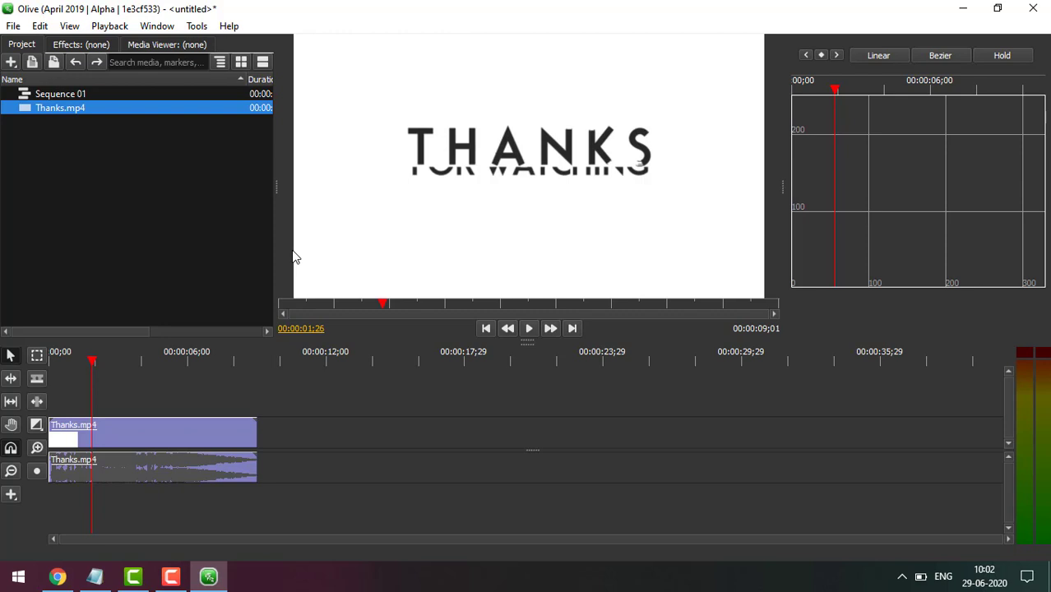
# Look over the File and Window menus, then close Olive to reach the unsaved-project prompt.
pyautogui.click(15, 26)
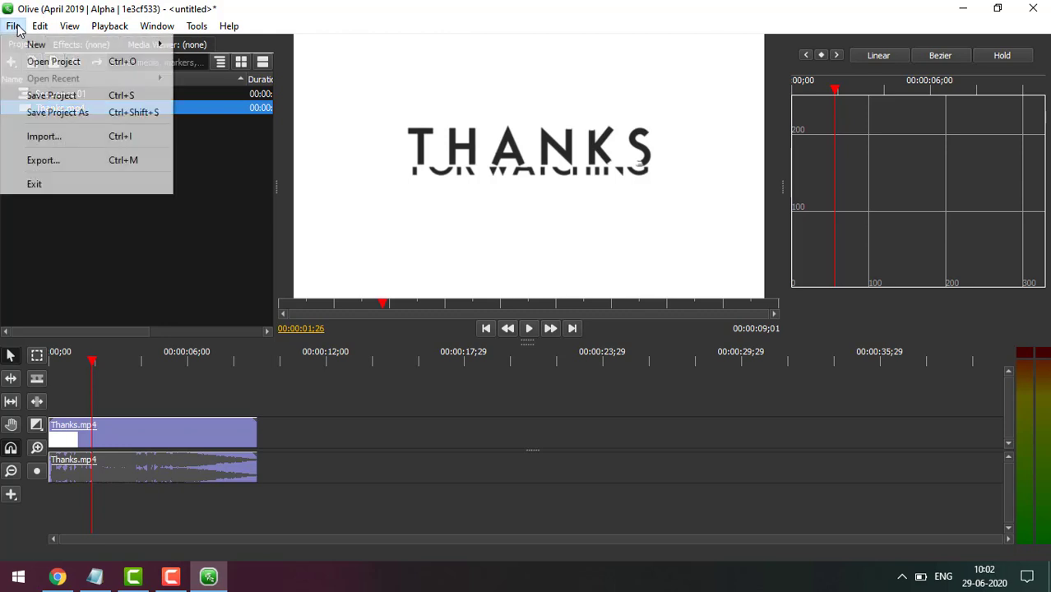
pyautogui.click(176, 249)
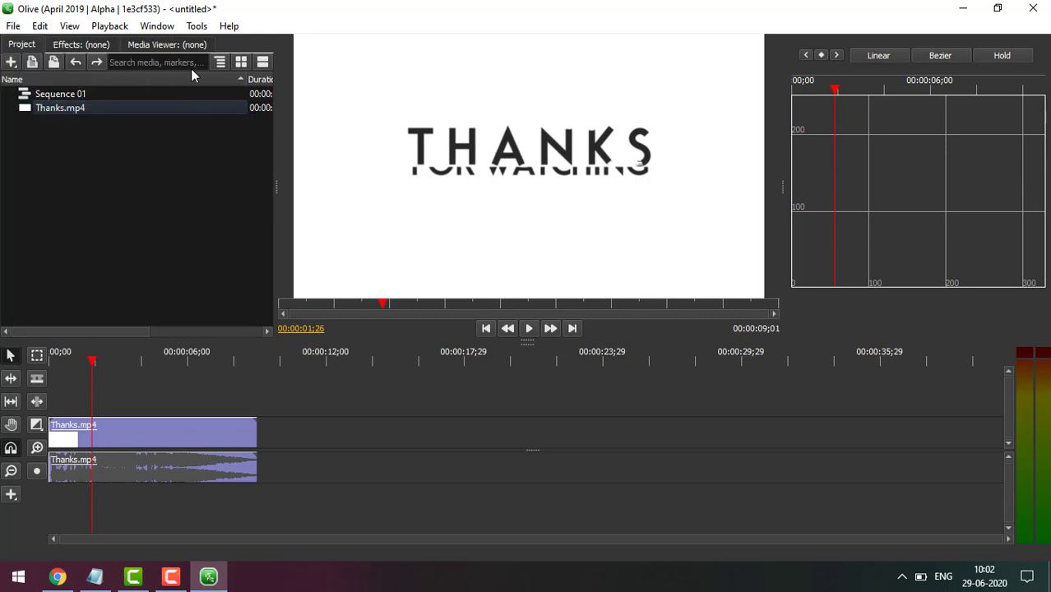
pyautogui.click(163, 28)
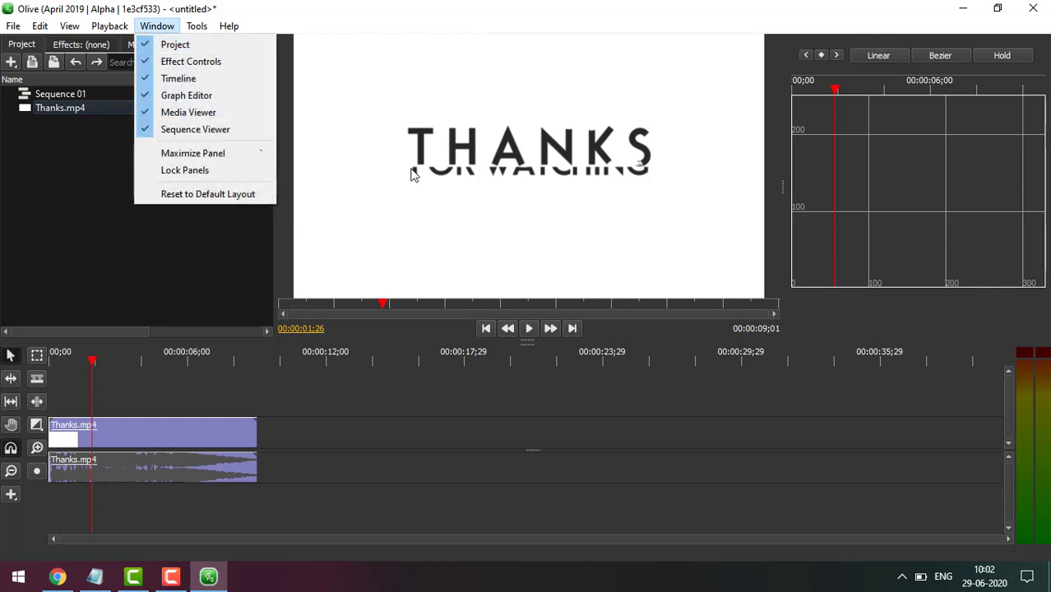
pyautogui.click(717, 432)
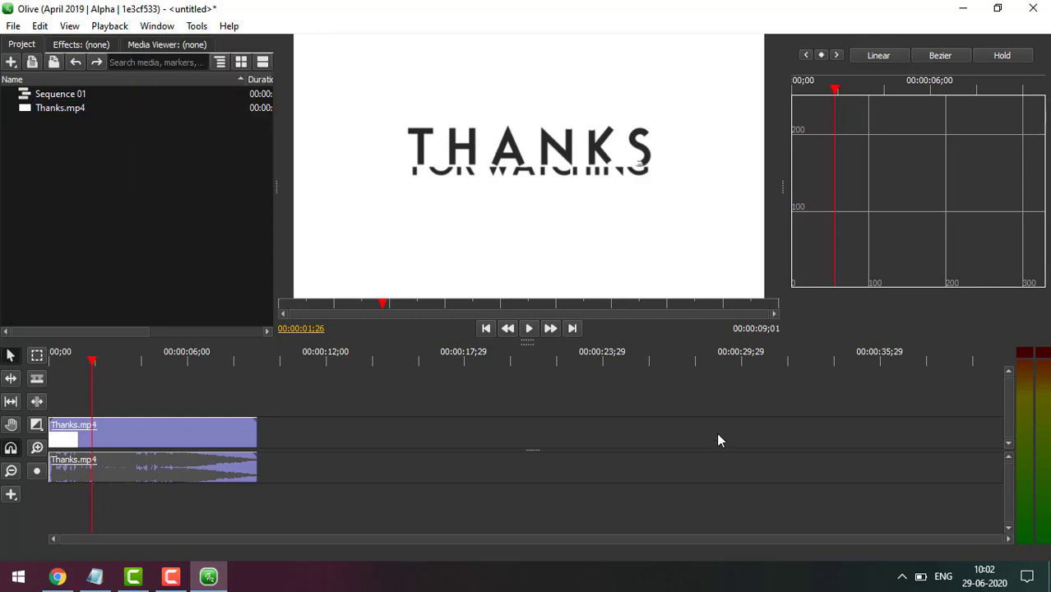
pyautogui.click(1032, 9)
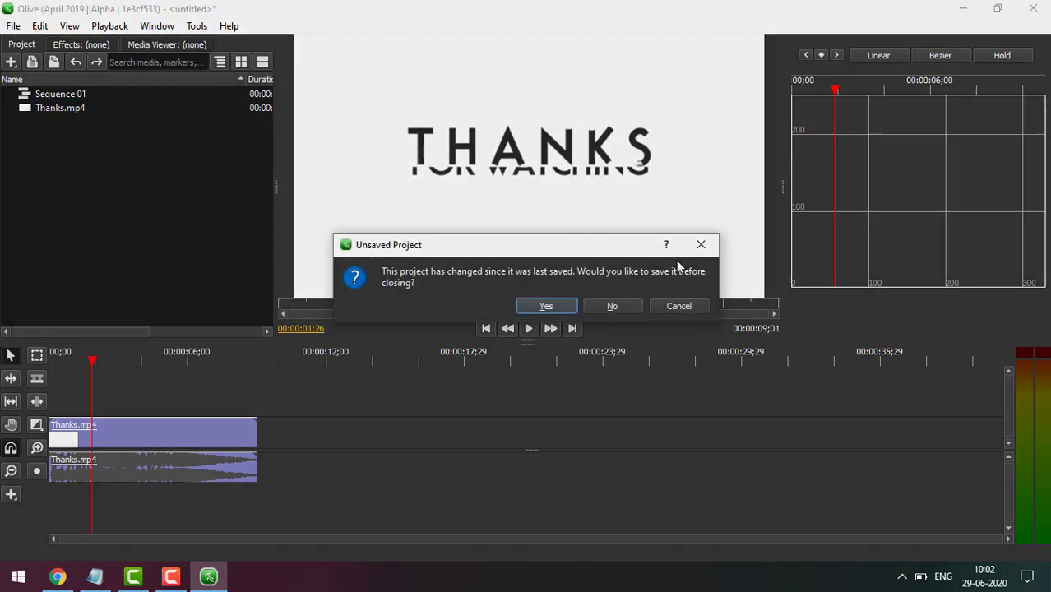